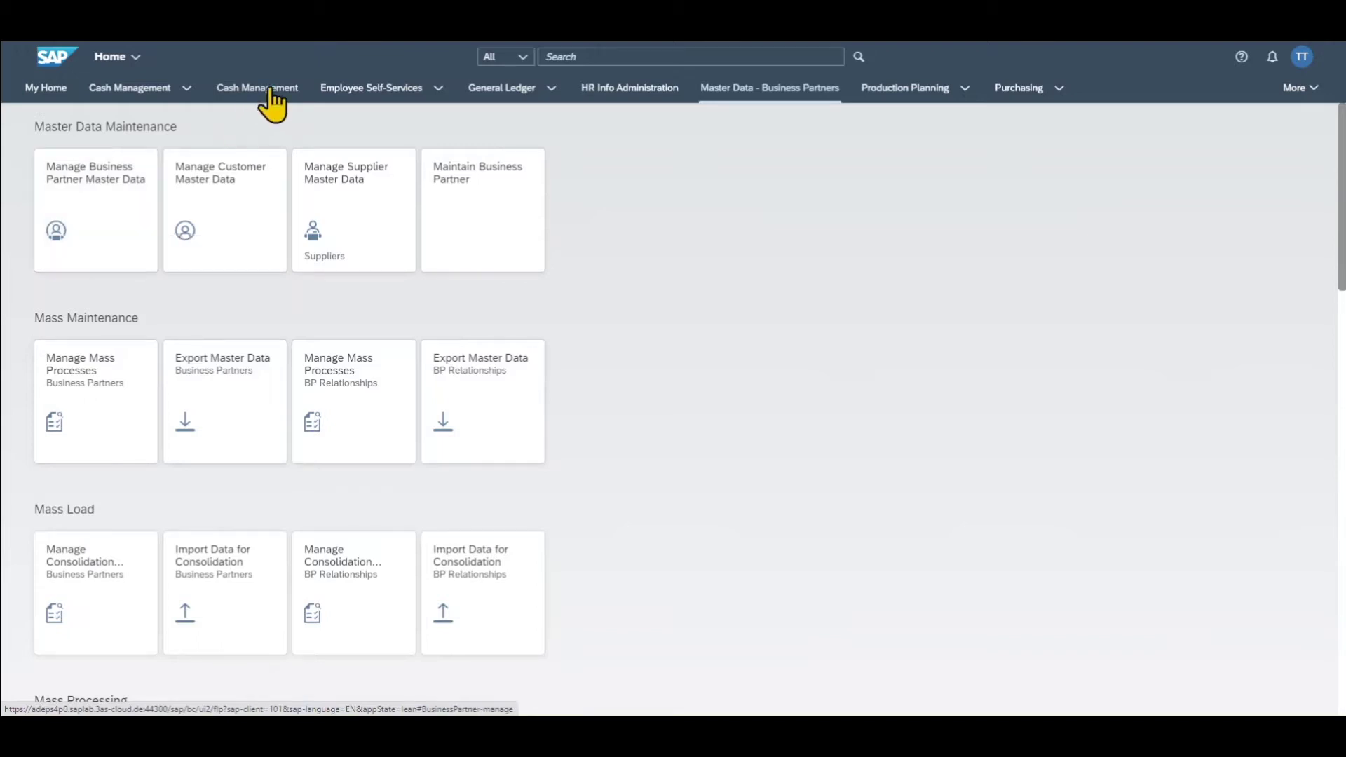
- Find the Manage Business Partner Master Data app via shell search and open it
left_click(596, 59)
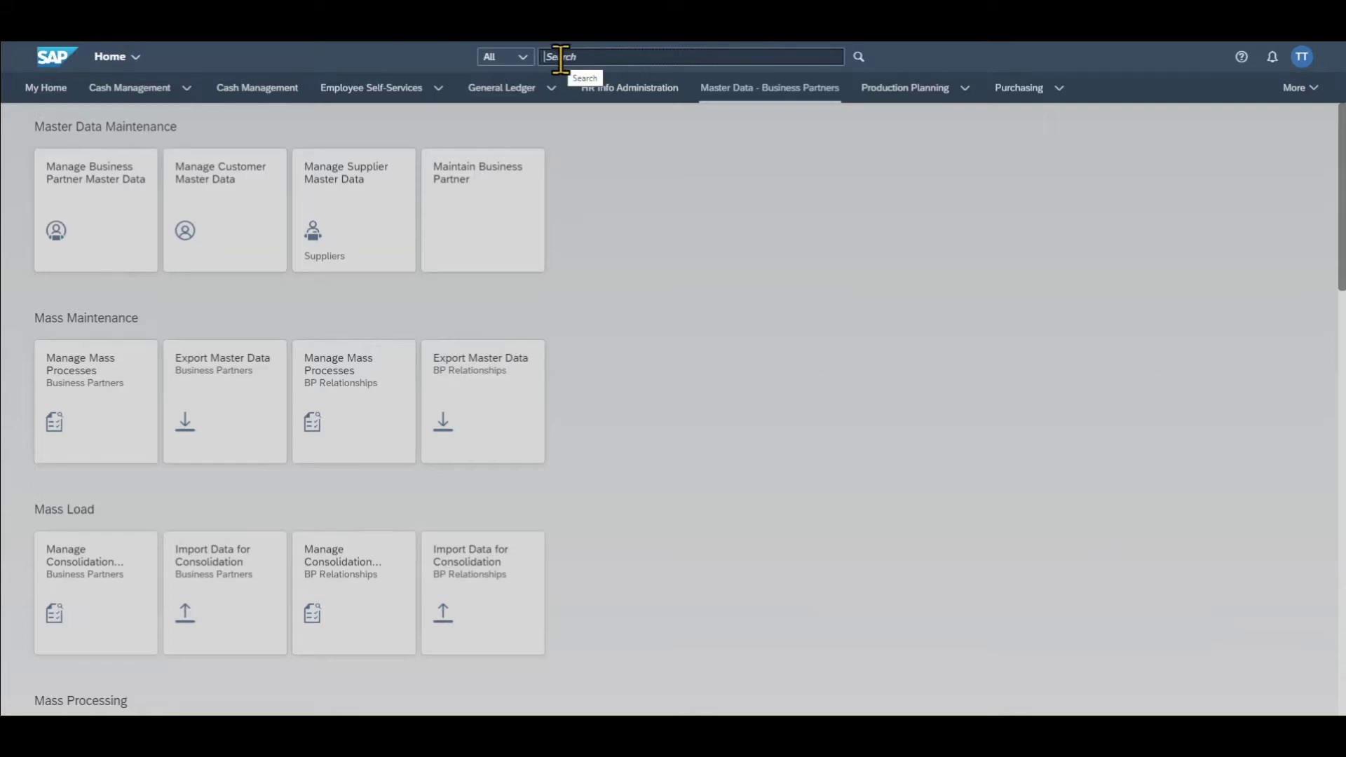
type("manage business partner ")
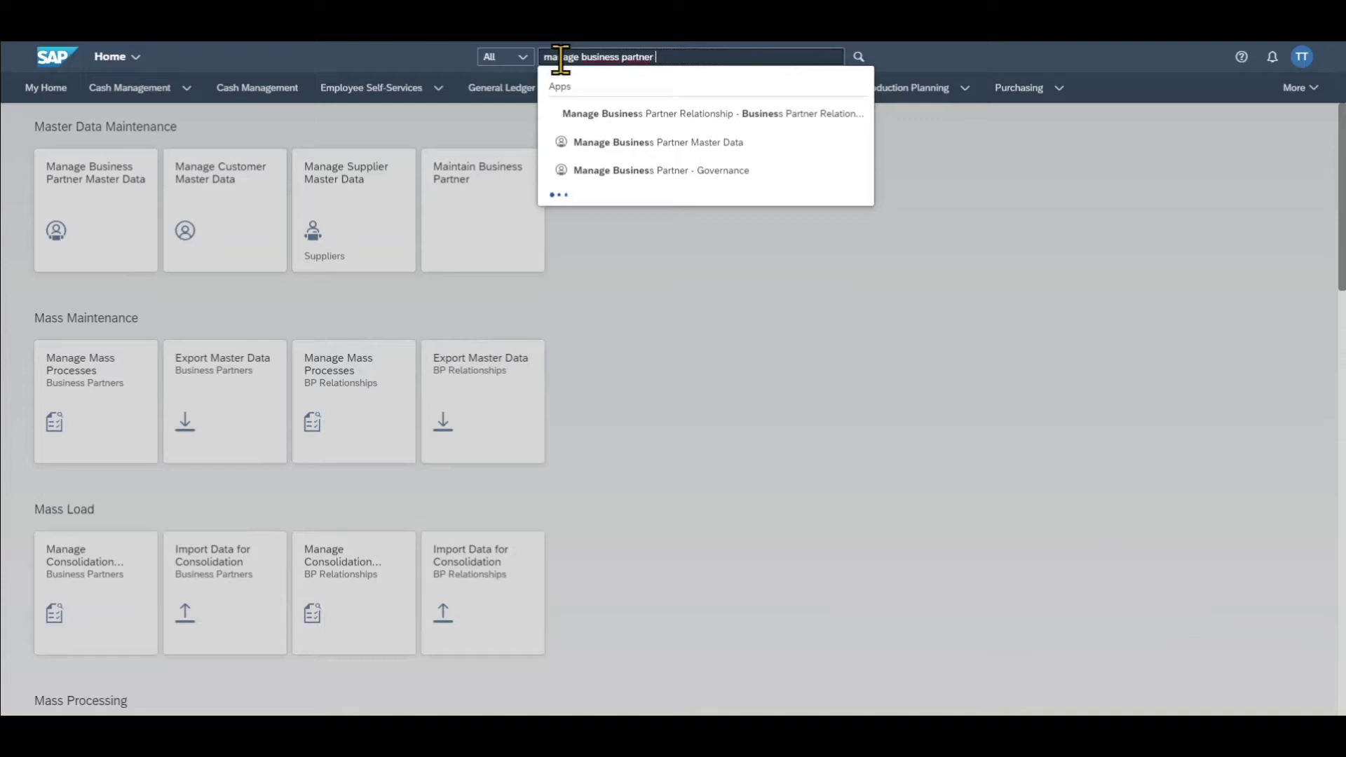
type("master data")
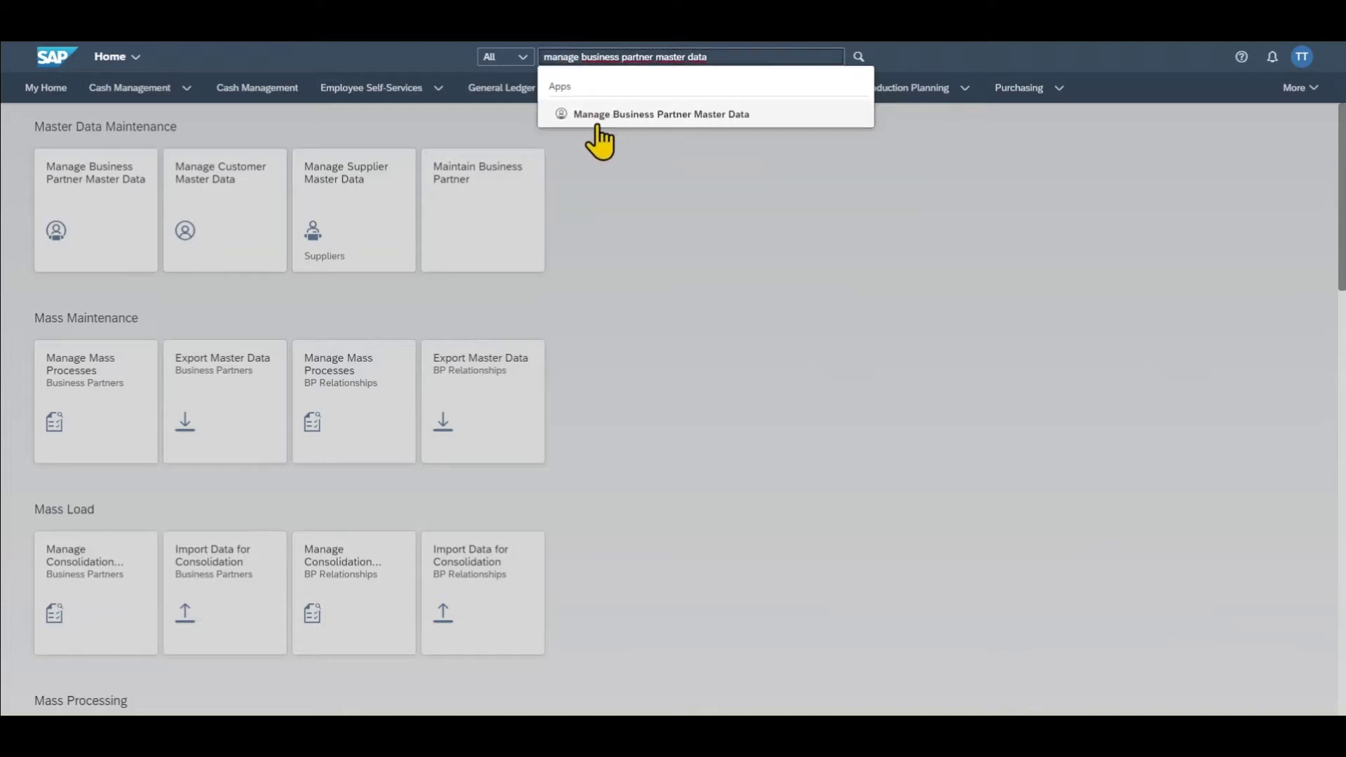
left_click(591, 116)
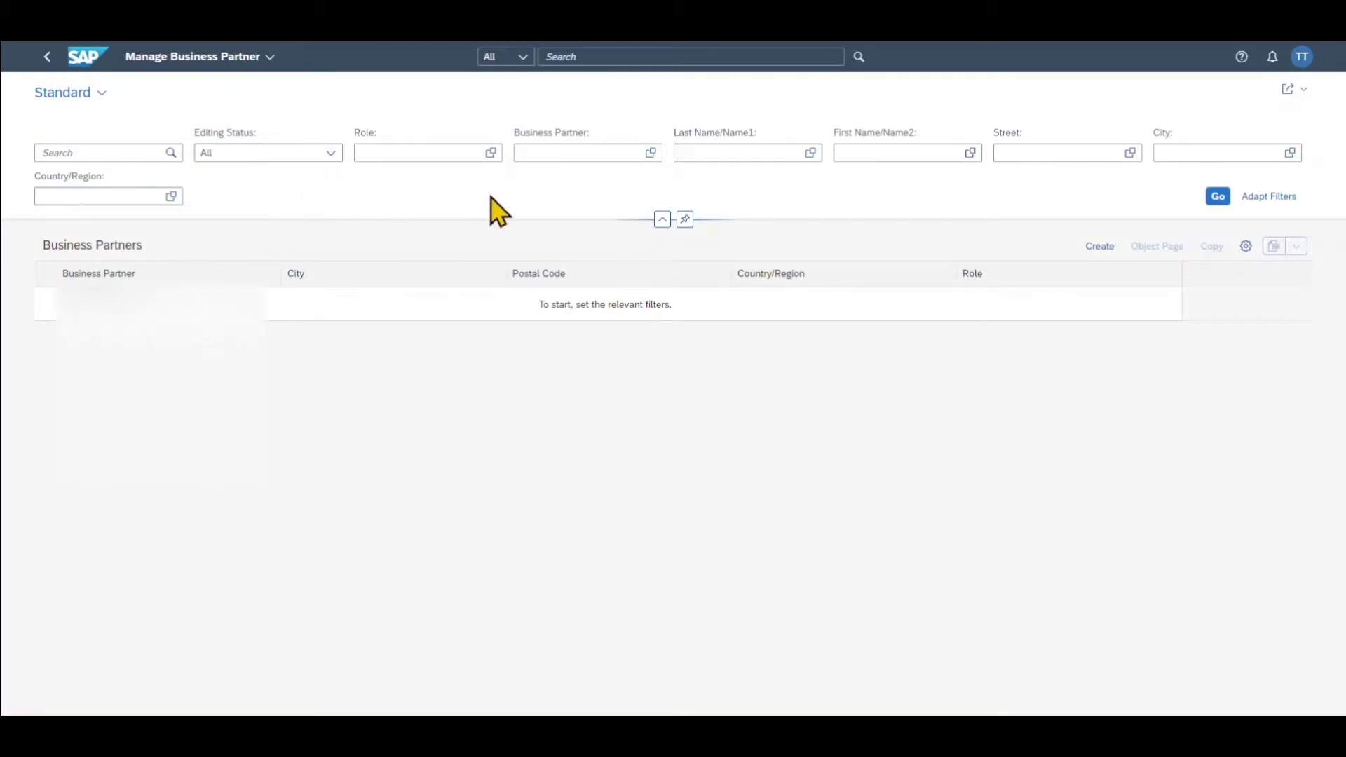
- Load the business partners list (401 entries) and start creating a new partner
left_click(1220, 197)
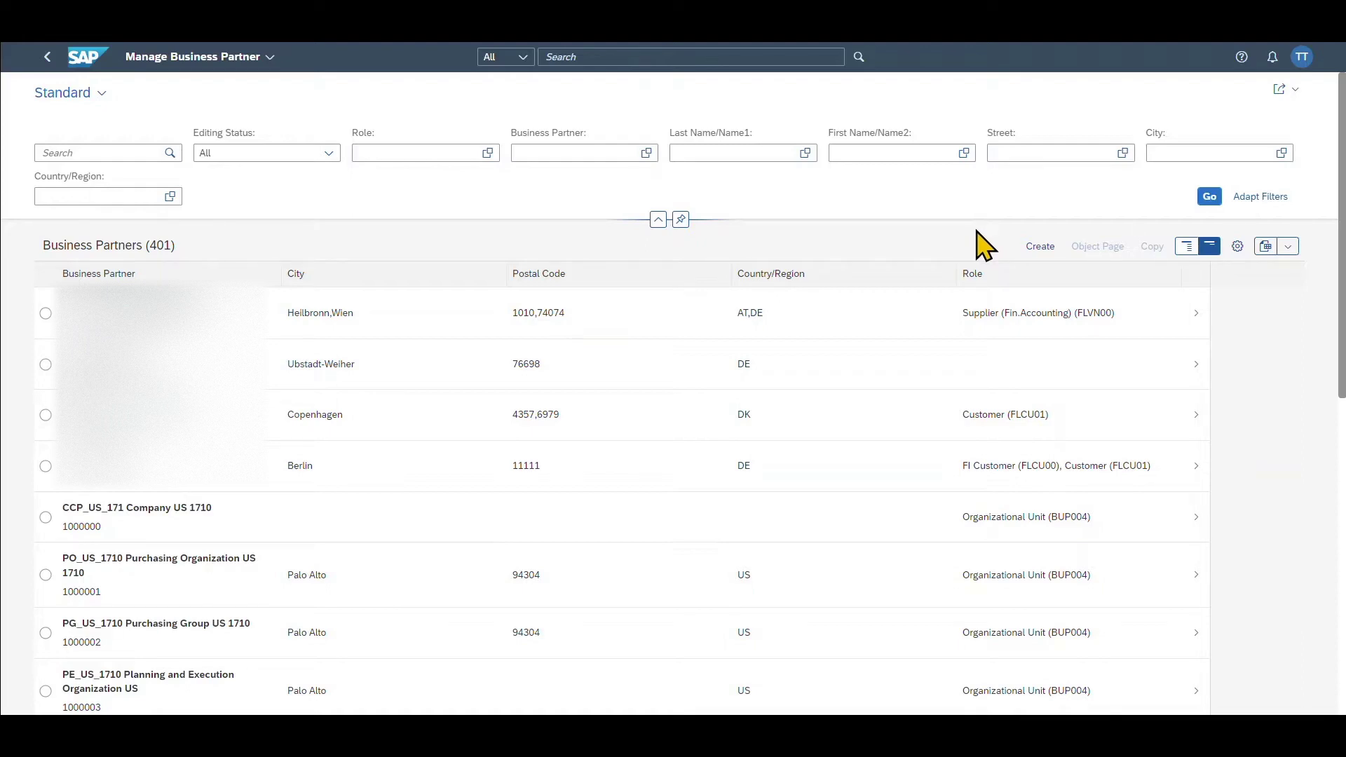
left_click(1040, 249)
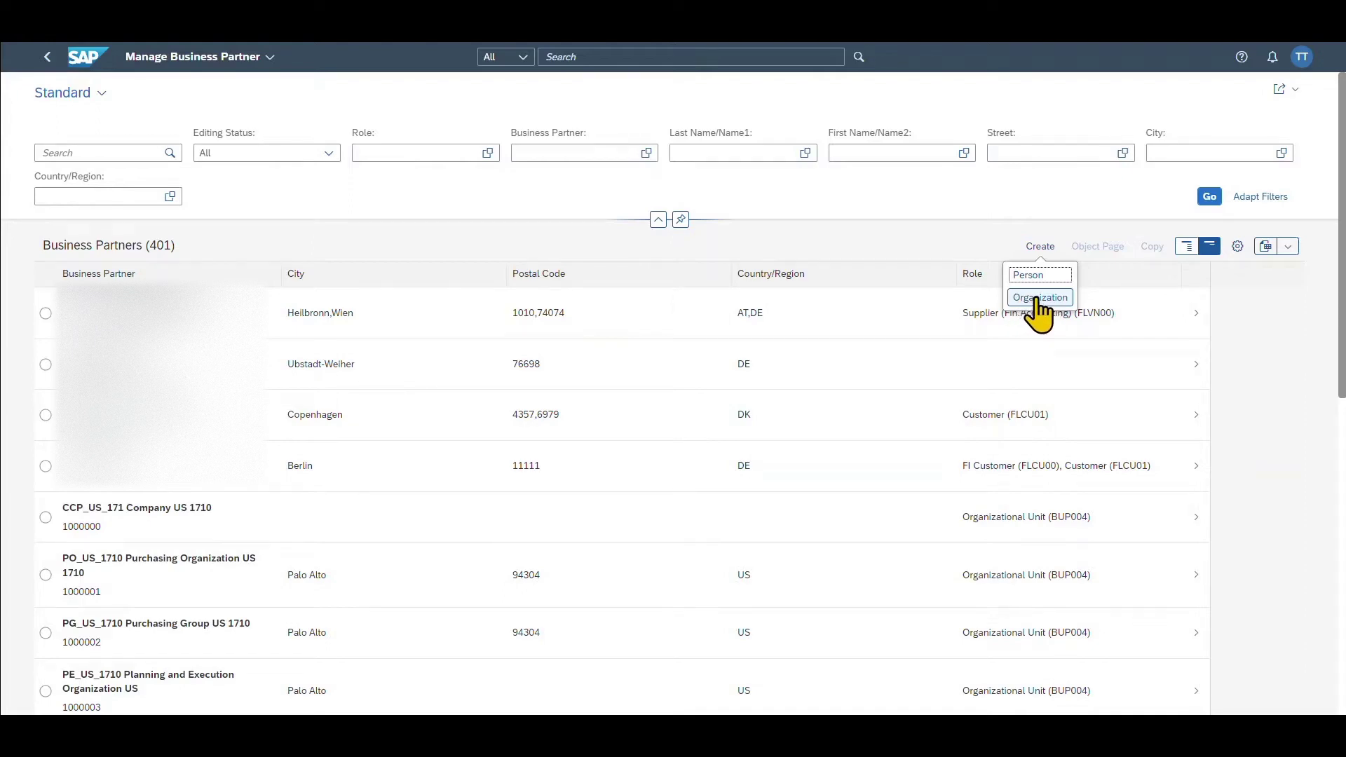
- Create an organization partner draft using grouping 0001 (internal number assignment)
left_click(1040, 299)
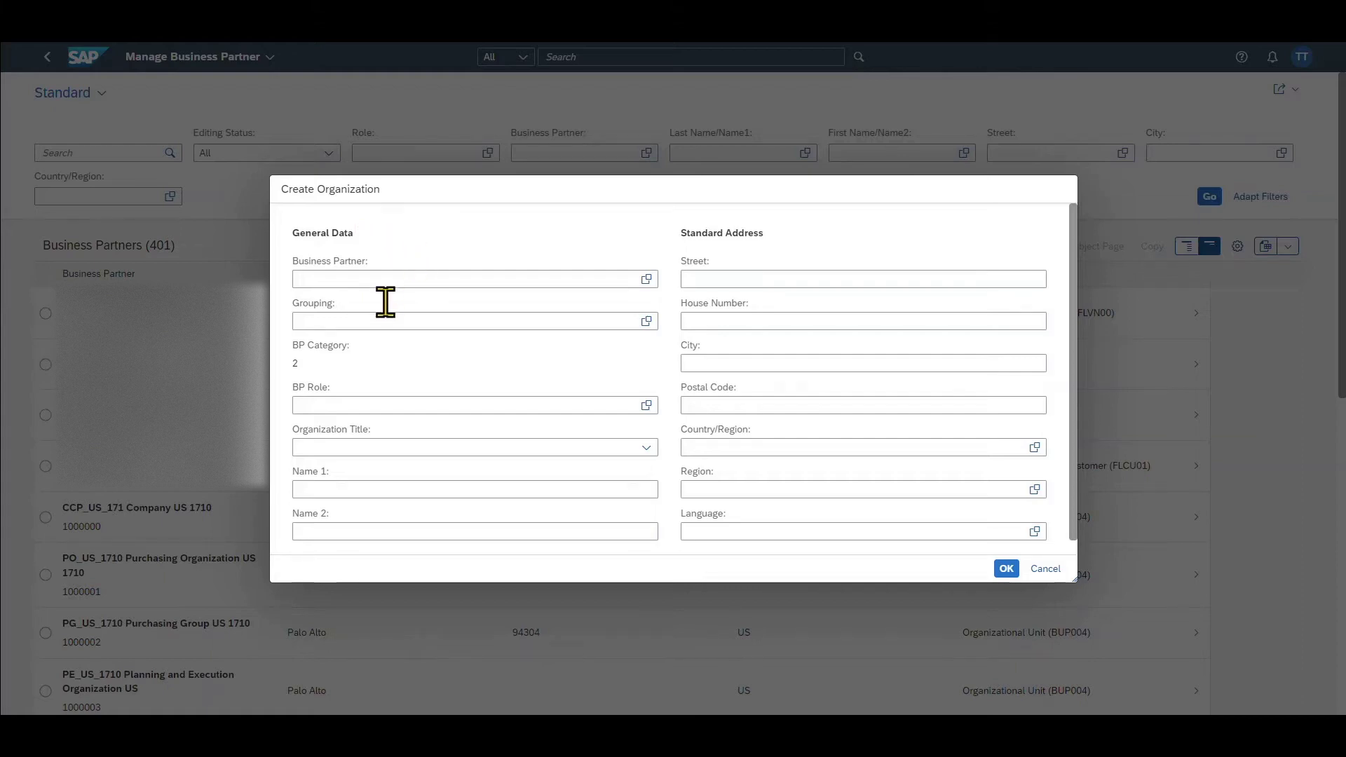
left_click_drag(291, 303, 333, 307)
left_click(358, 304)
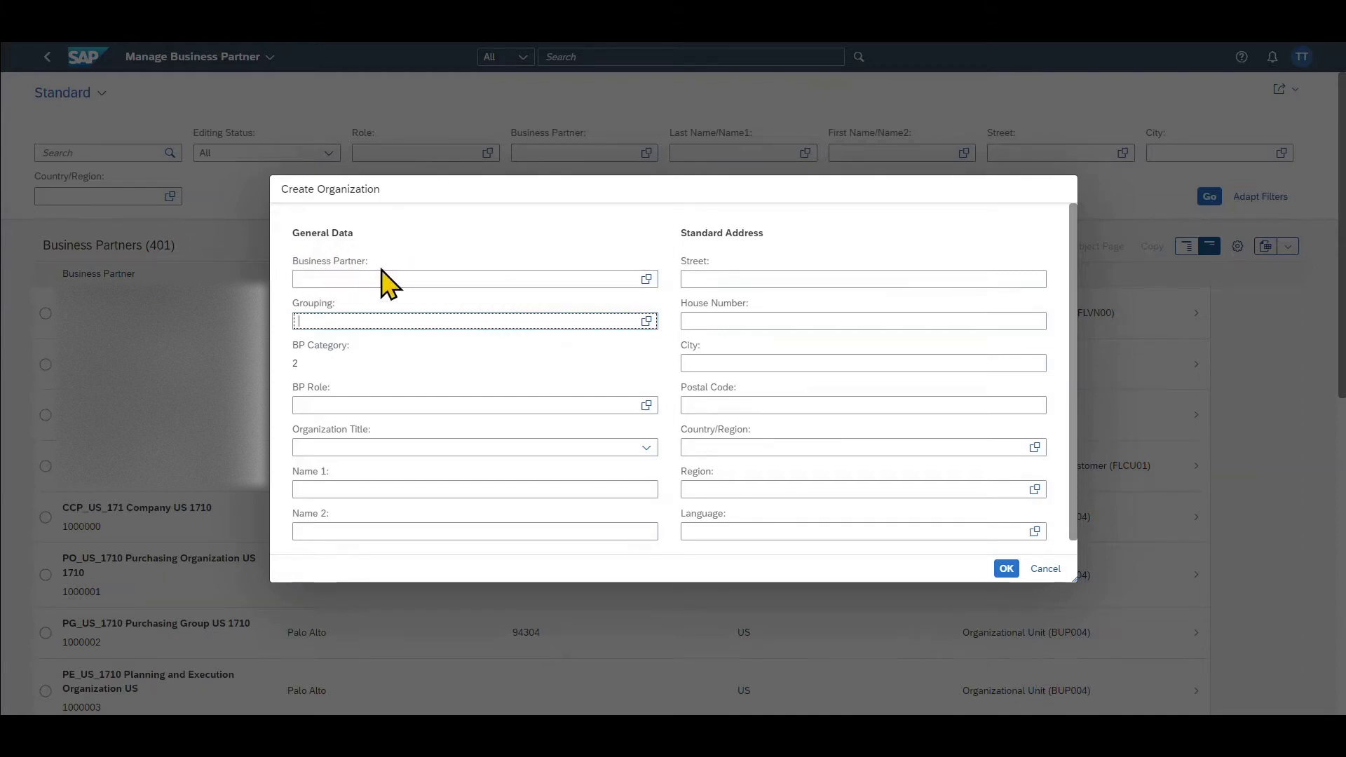
left_click(645, 321)
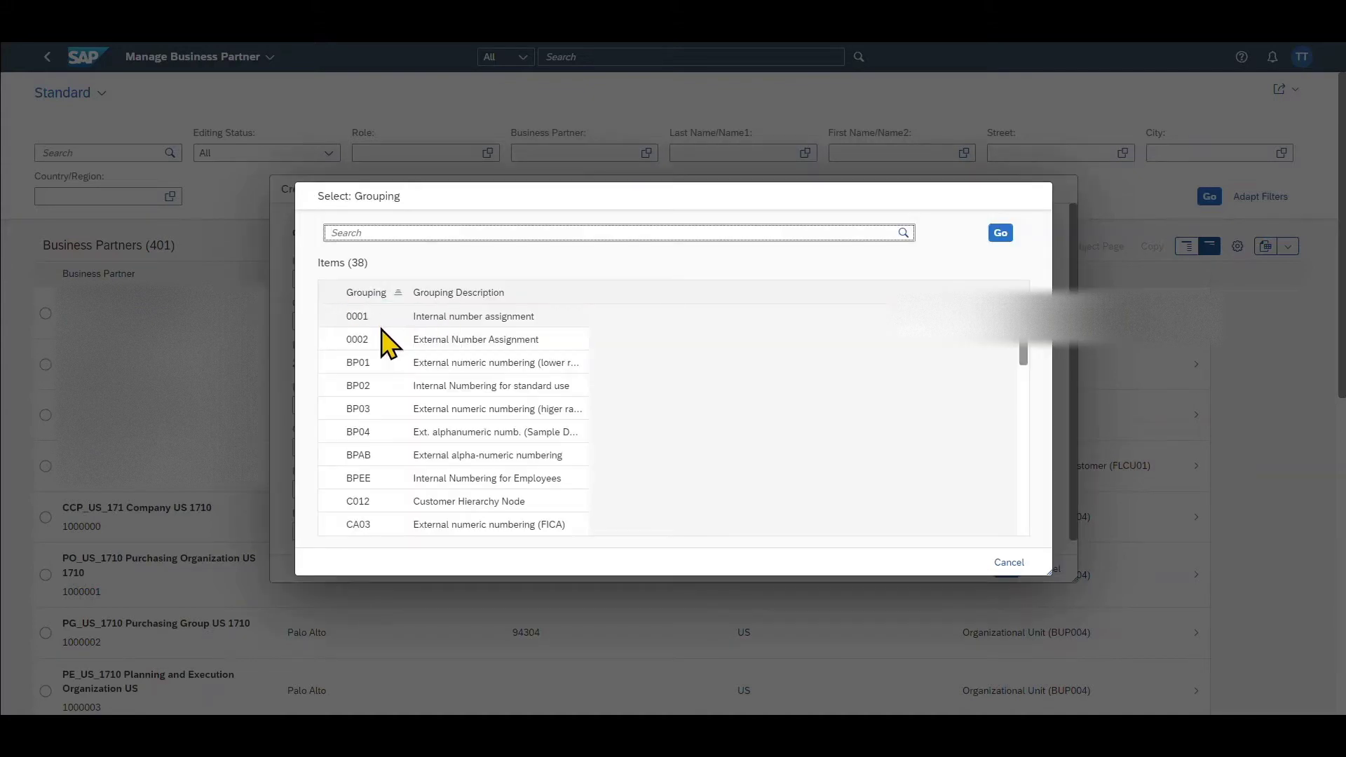
left_click(379, 319)
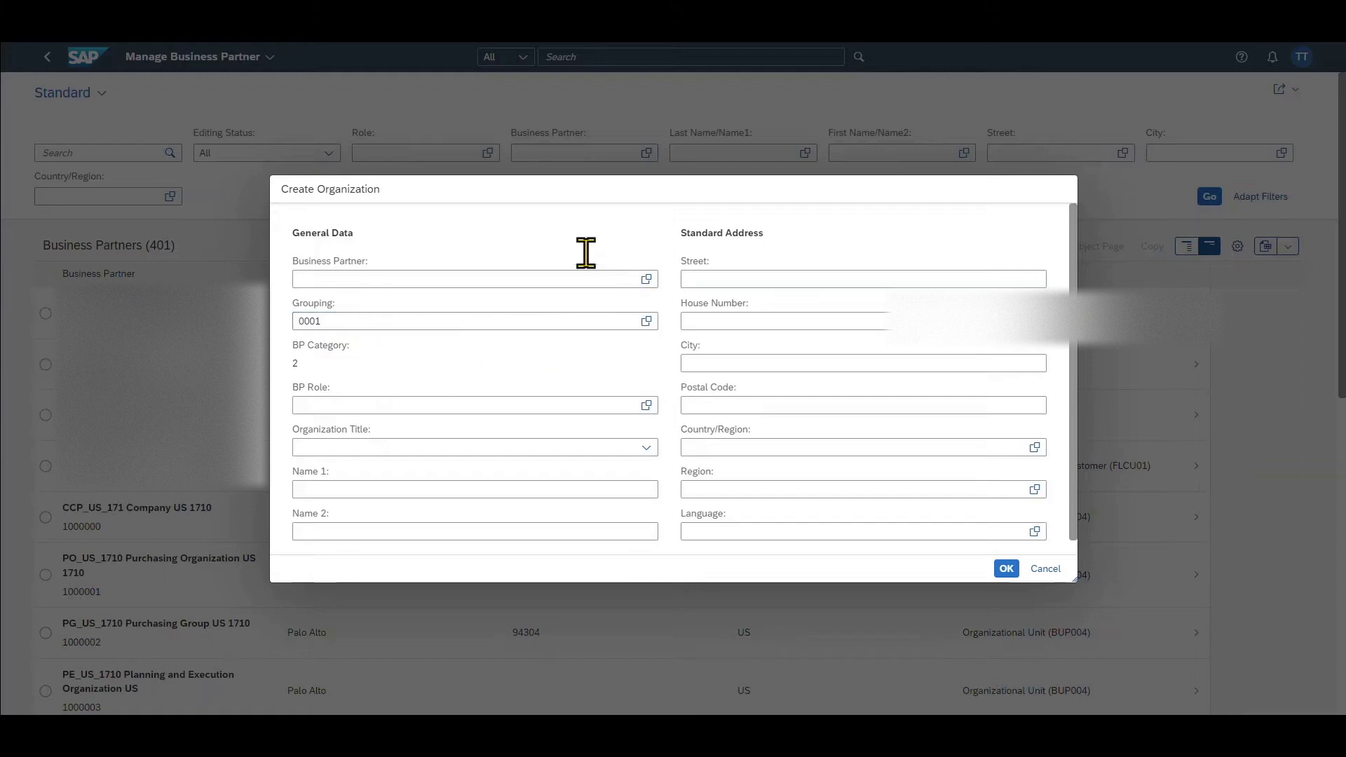
left_click(748, 279)
left_click(1006, 570)
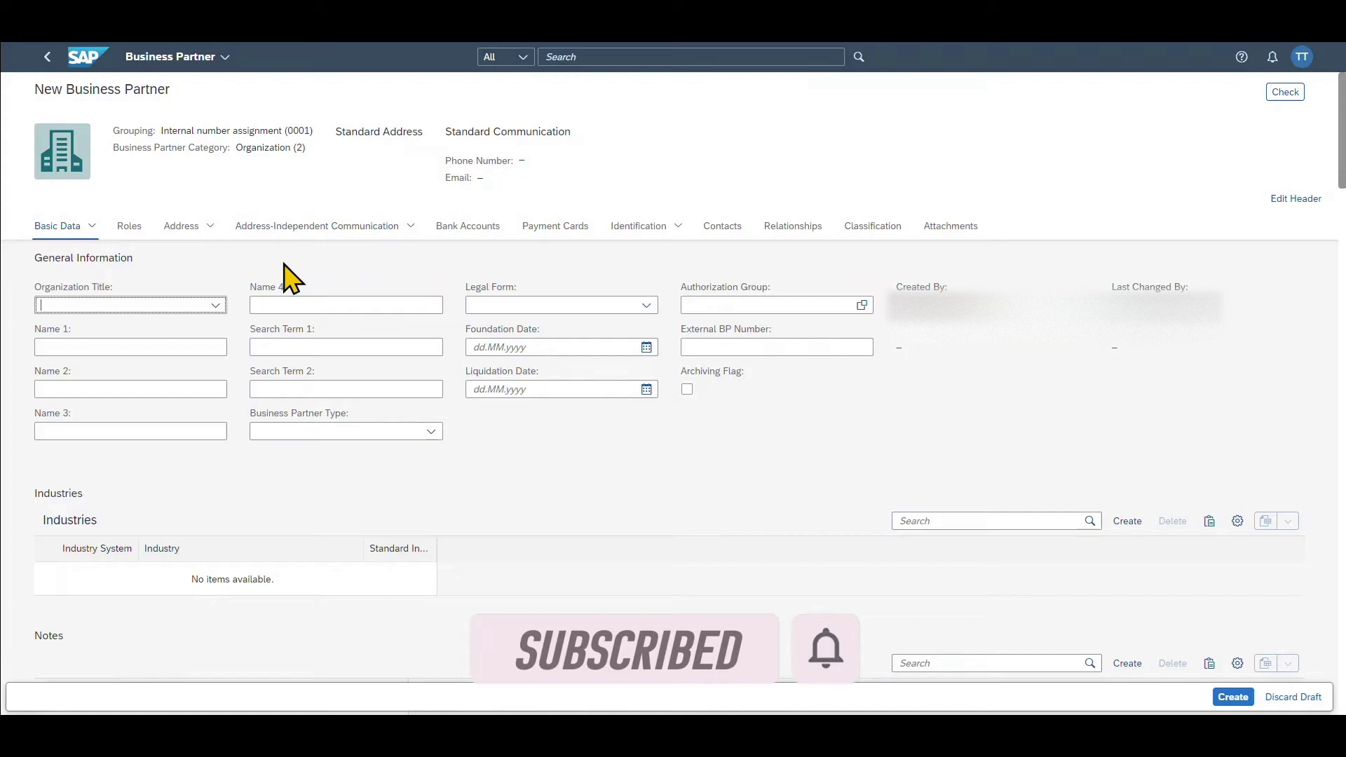
- Name the partner 'Test Business Partner' with search term 'Test' and title Company
left_click(204, 346)
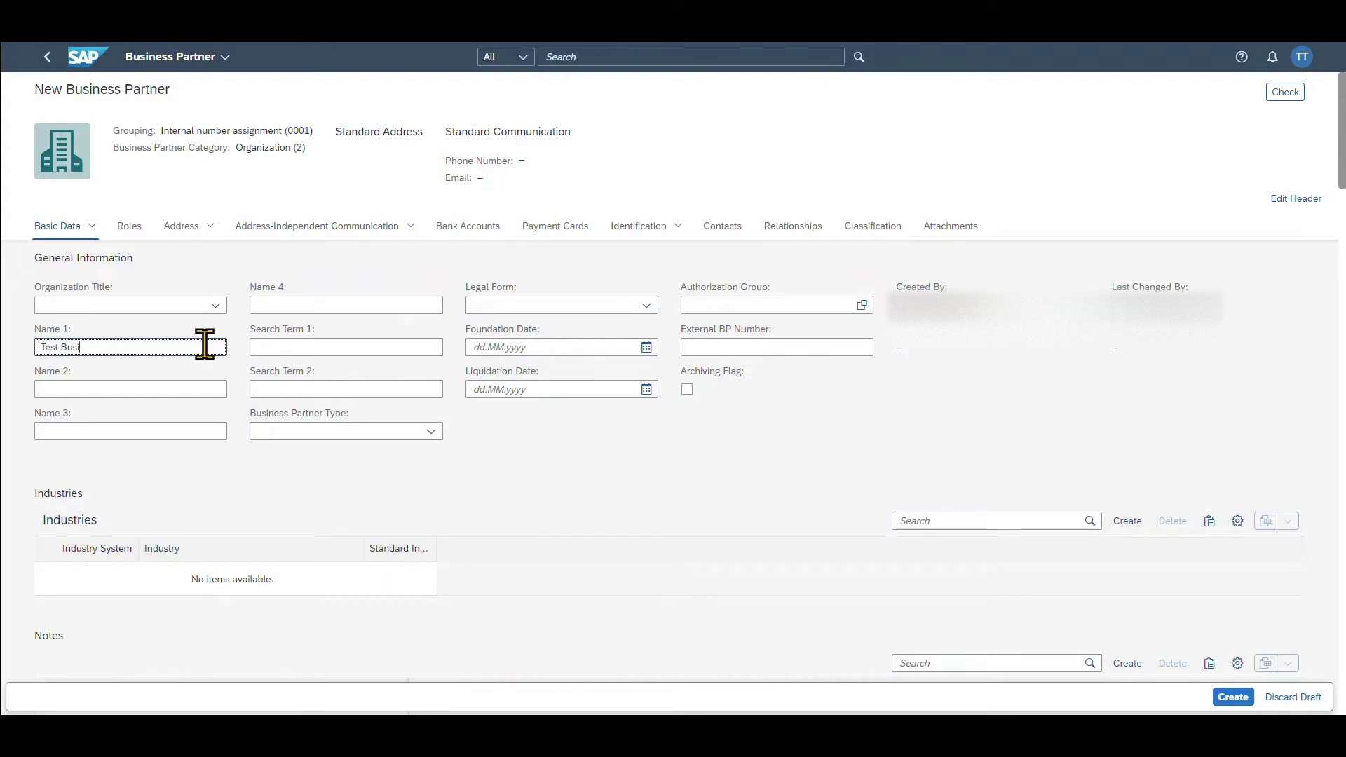
type("Test Business Partner")
left_click(298, 346)
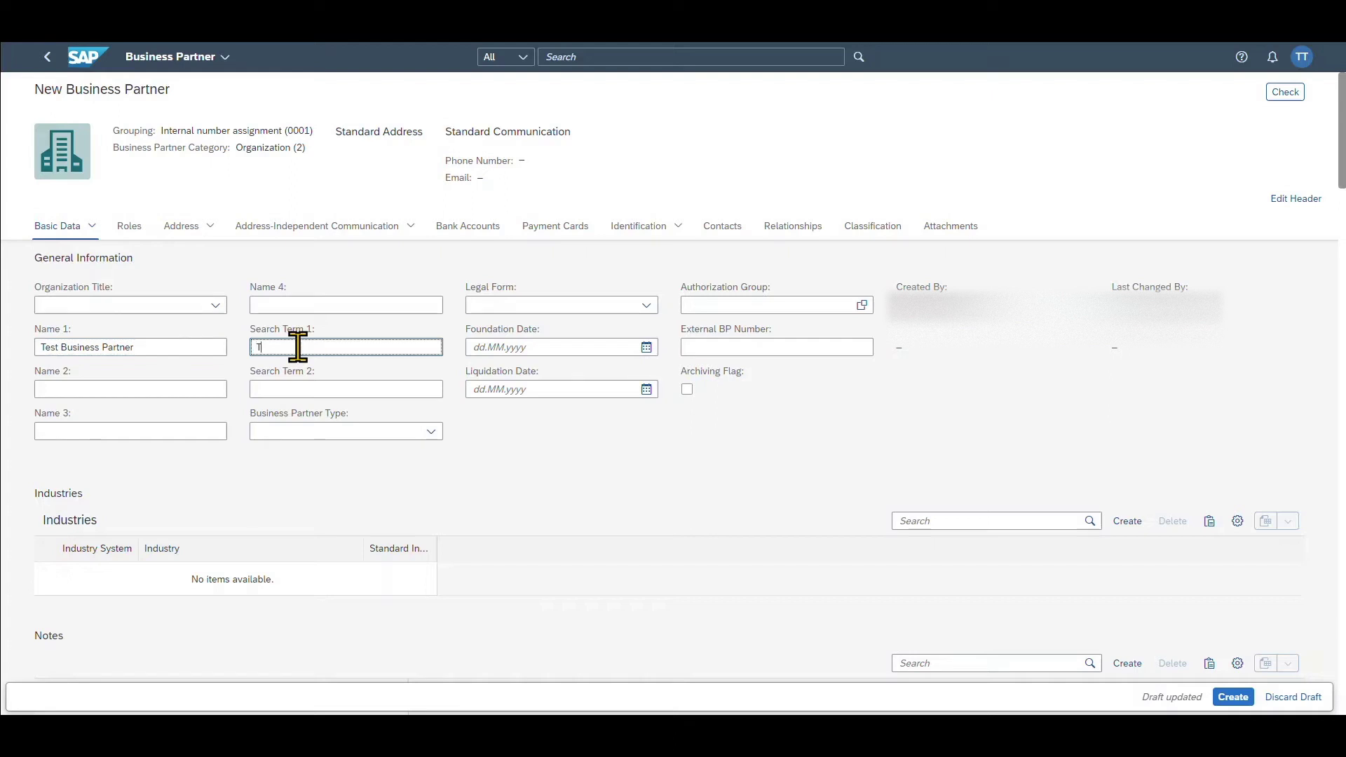
type("Test")
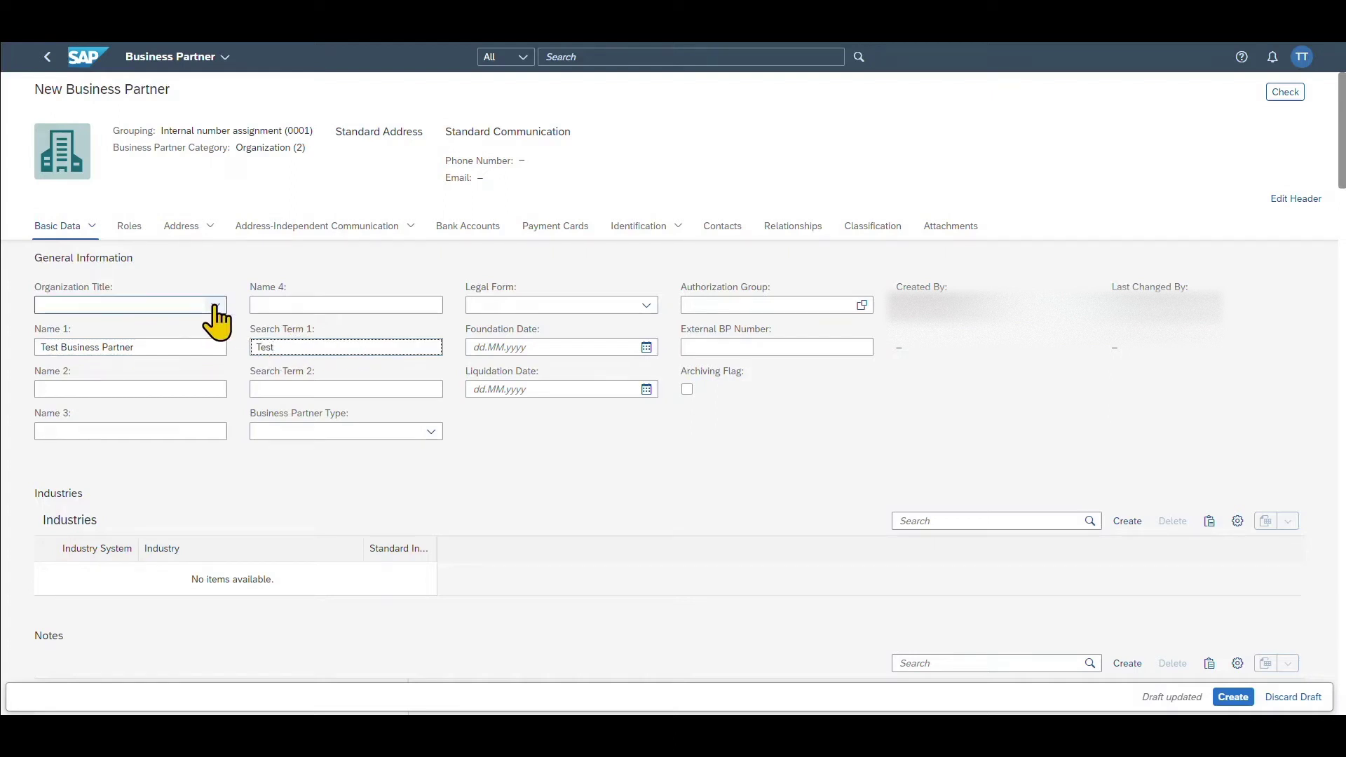
left_click(216, 306)
left_click(102, 326)
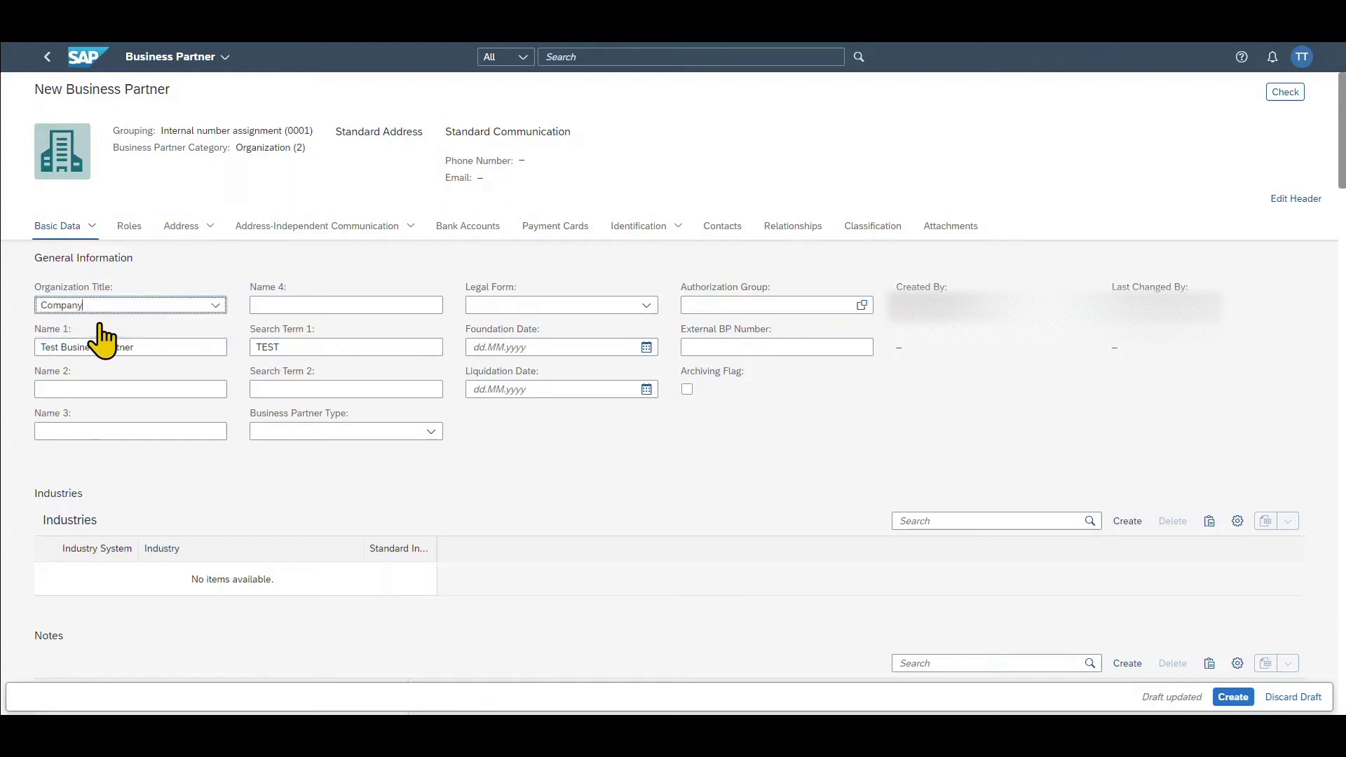
left_click(552, 439)
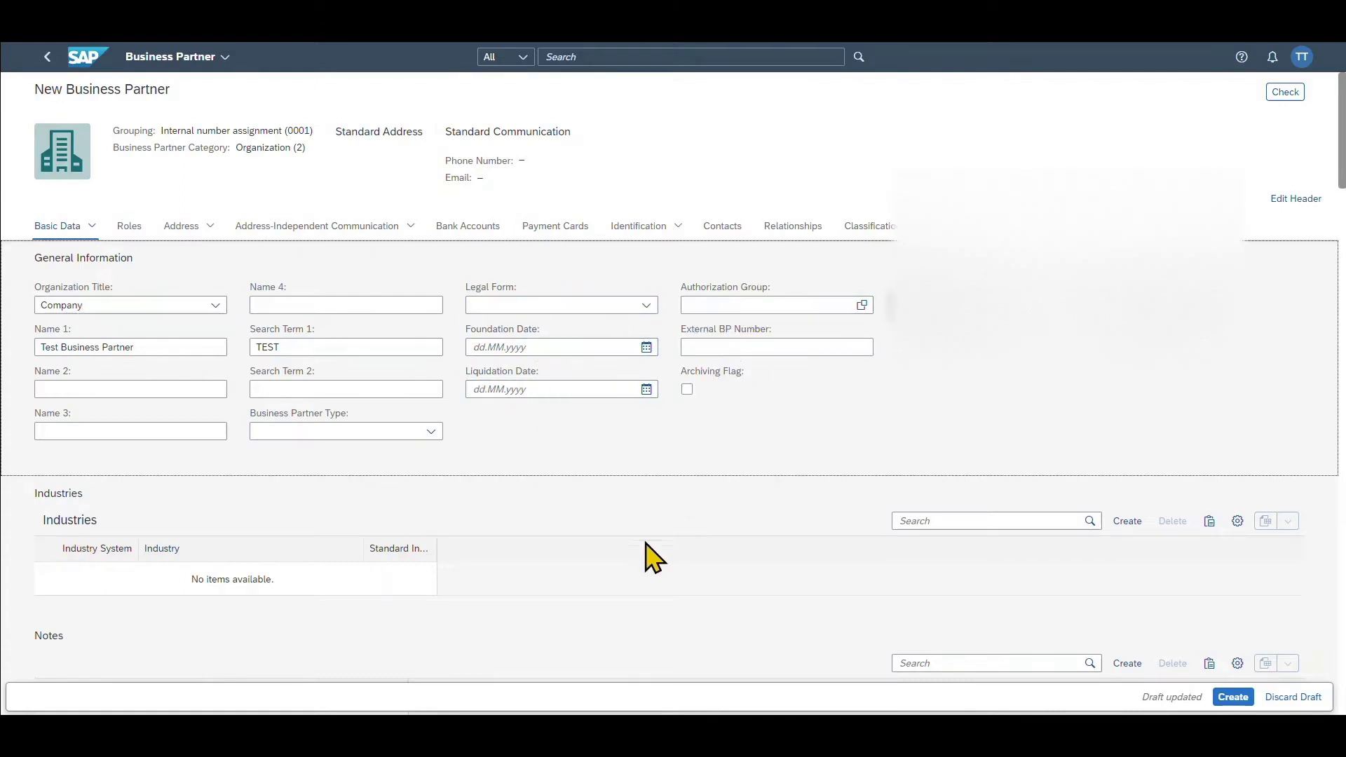
- Add an industry row with industry system 0001 and industry 11 (Oil, Gas)
scroll(561, 507, "down", 2)
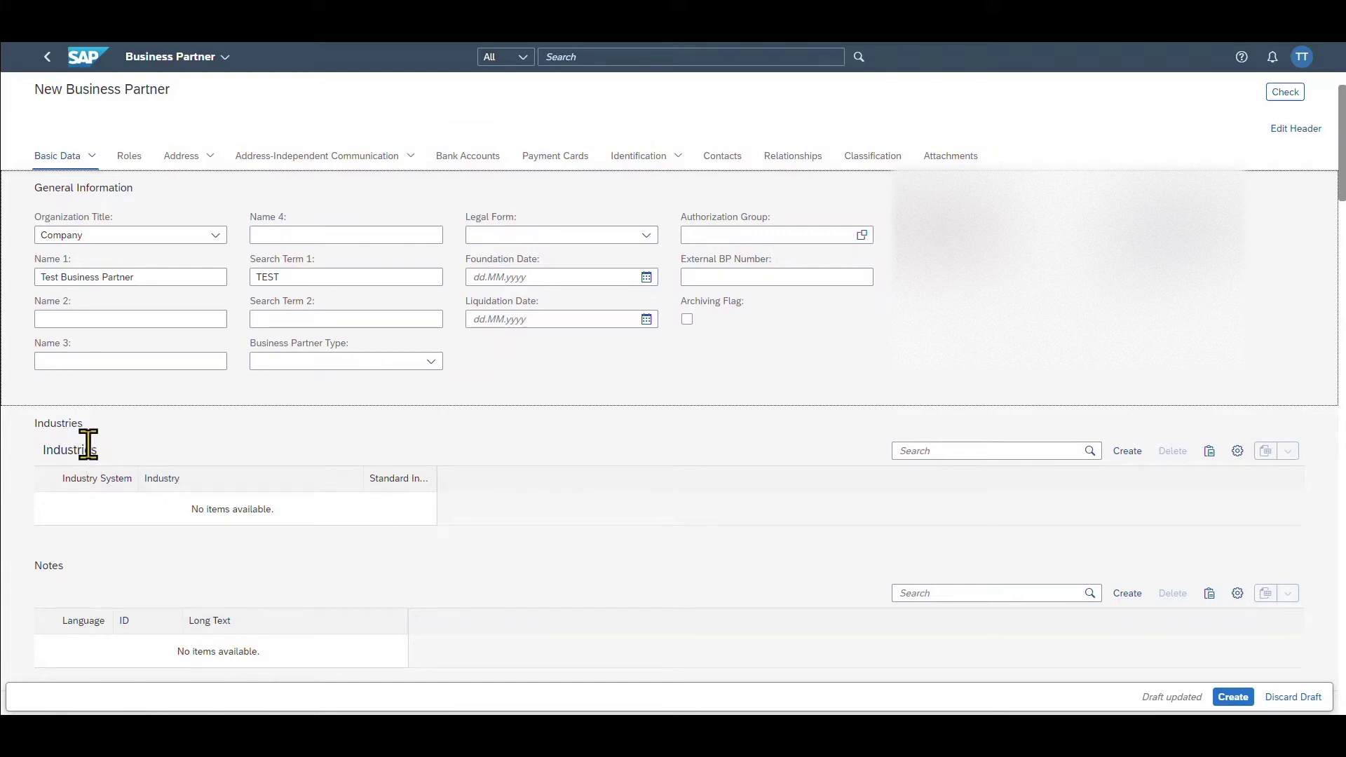
left_click(1127, 451)
left_click(126, 506)
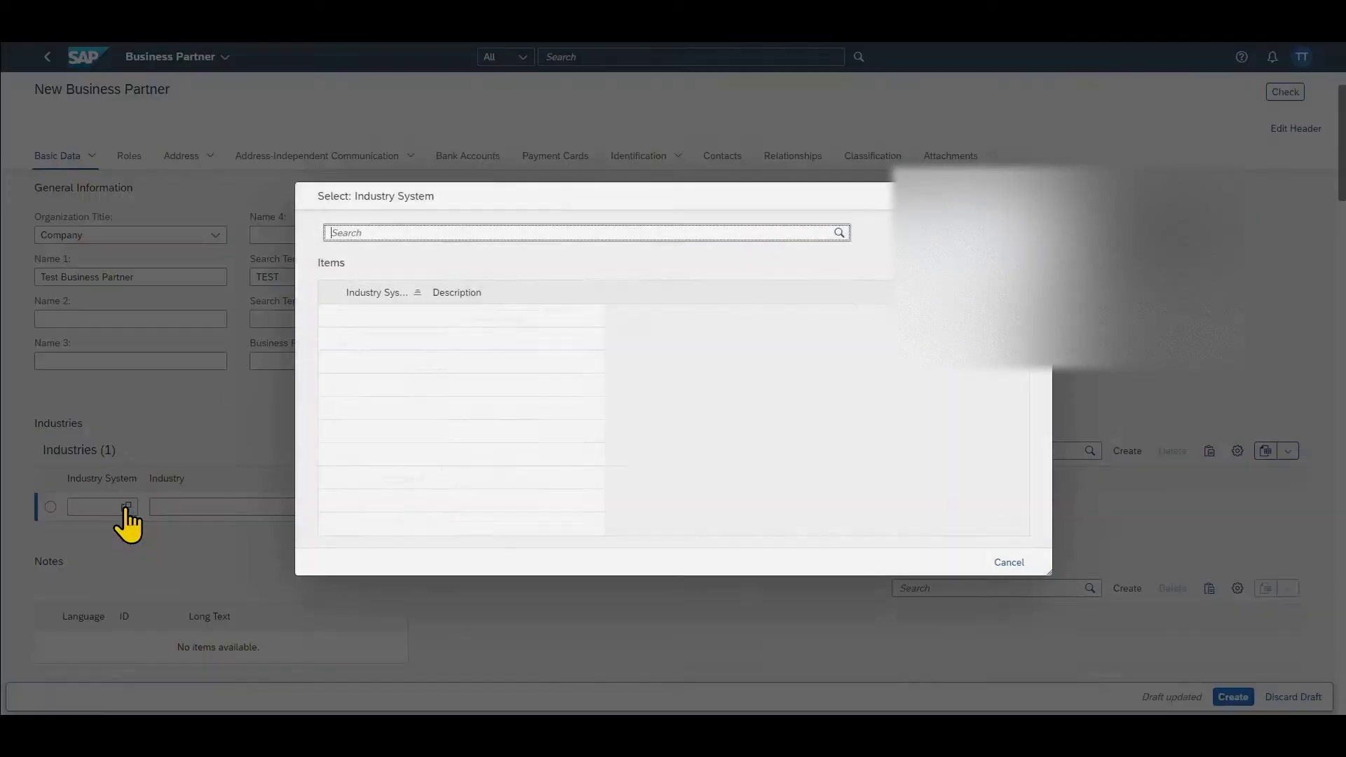
left_click(365, 313)
left_click(351, 507)
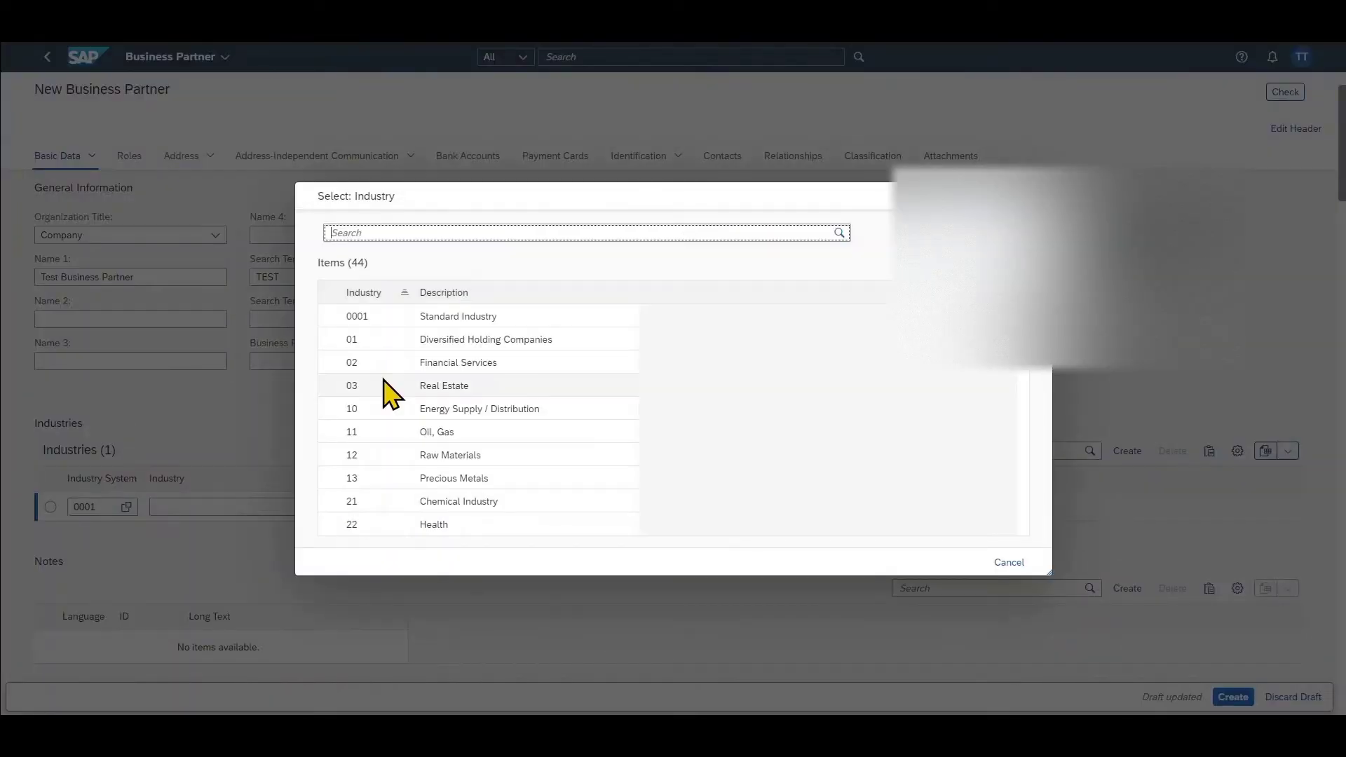
left_click(373, 436)
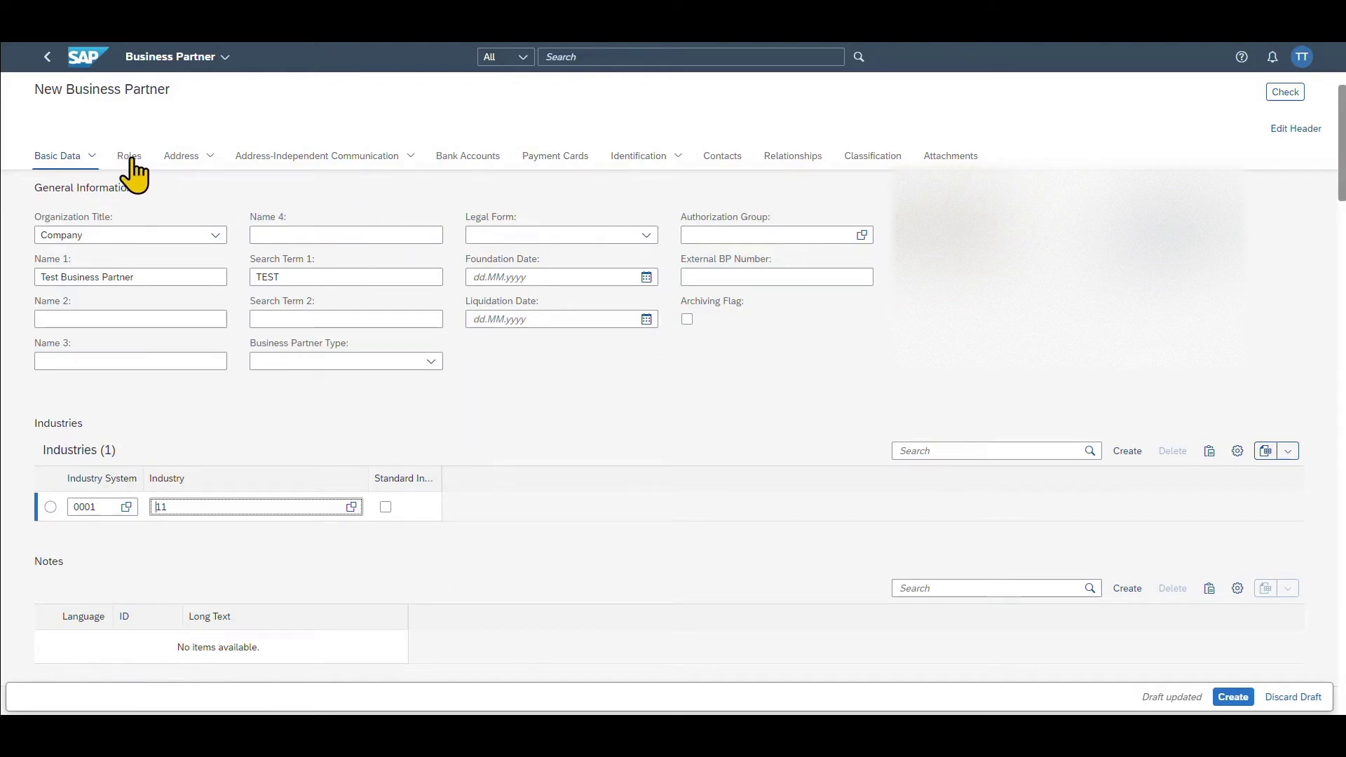
left_click(185, 160)
- Enter the address: street Test, house number 12, postal code 12345, city Test, country US
left_click(165, 268)
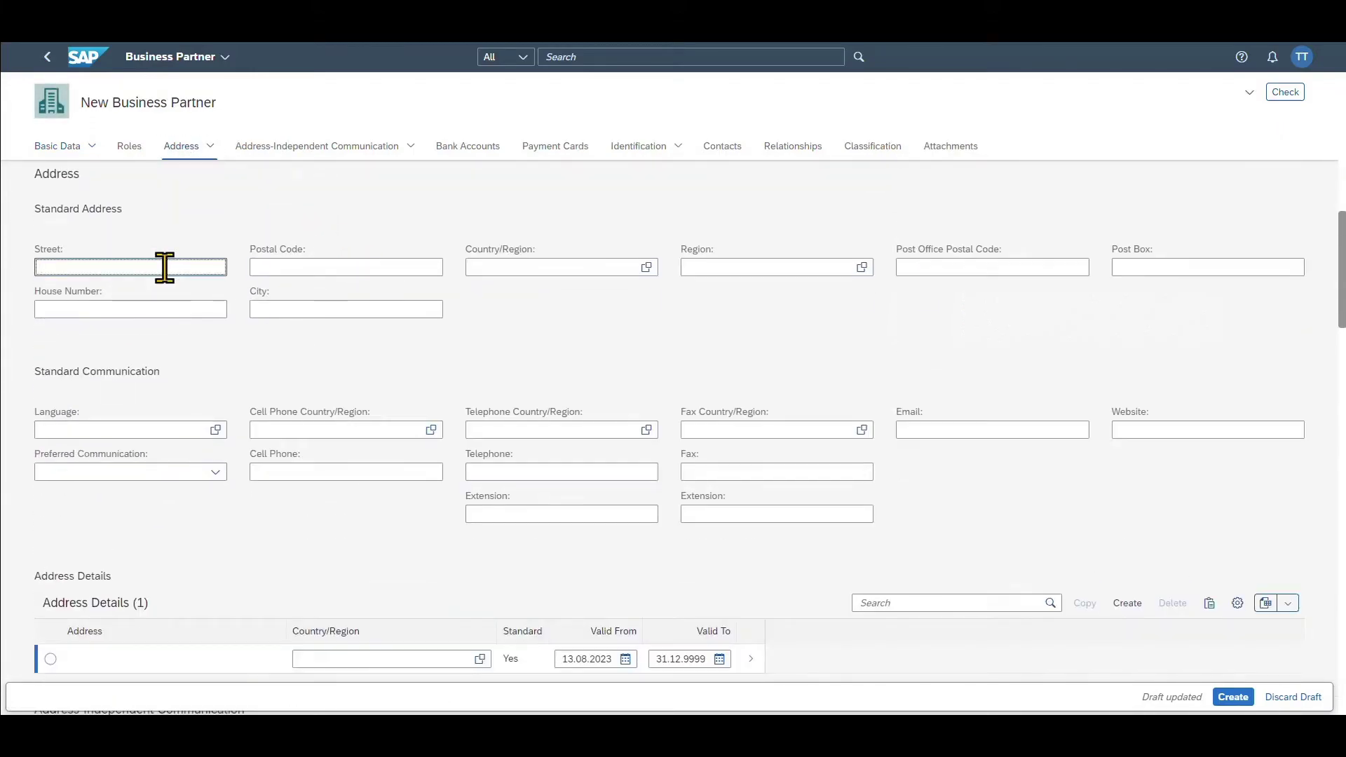
type("Test")
key("Tab")
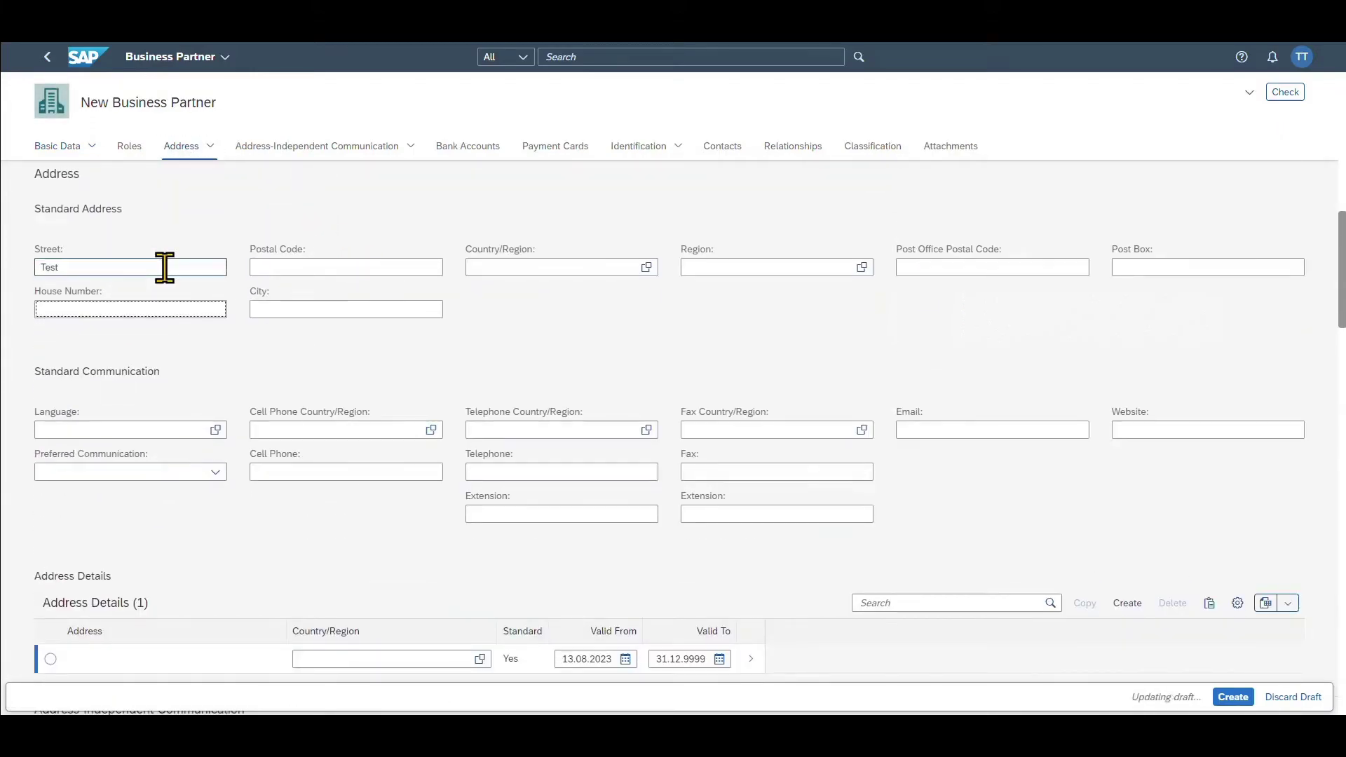
type("12")
left_click(316, 267)
type("1")
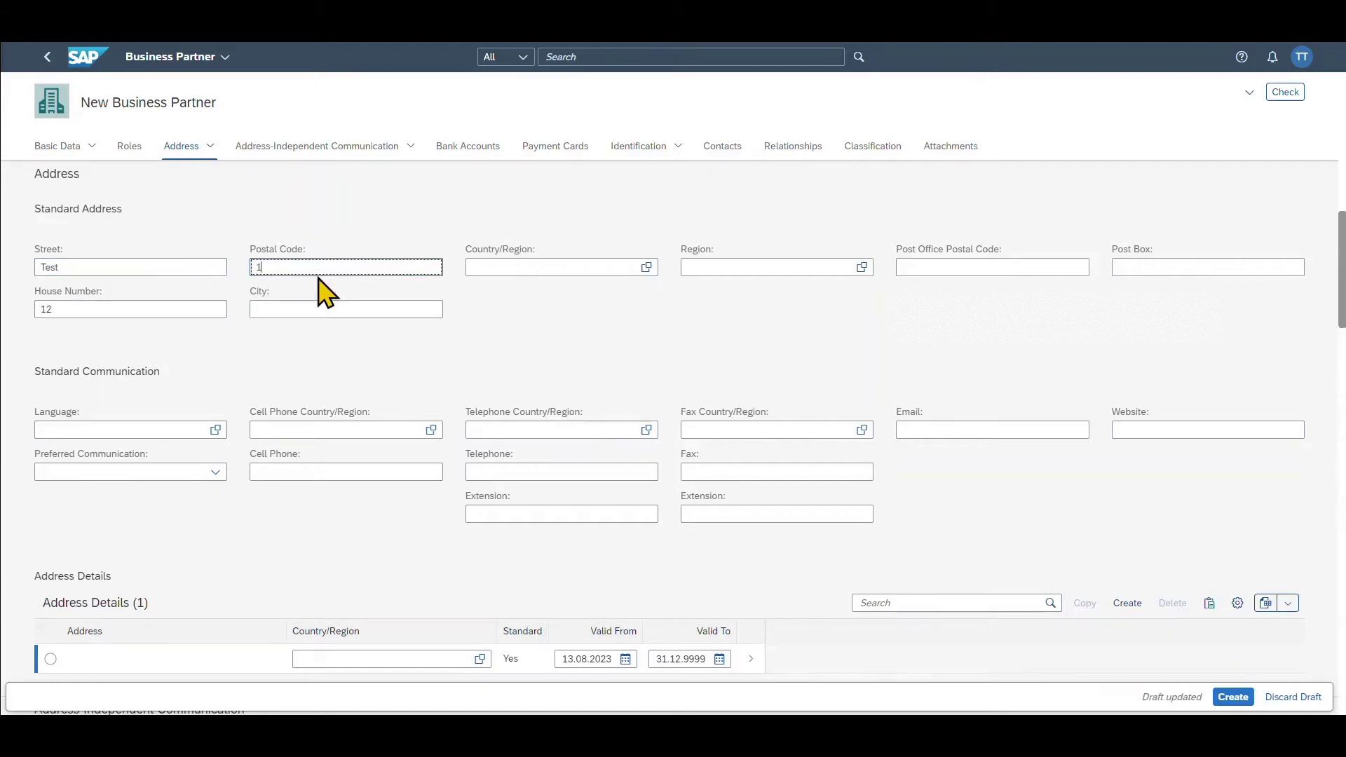
type("2345")
left_click(340, 303)
type("Test")
left_click(525, 267)
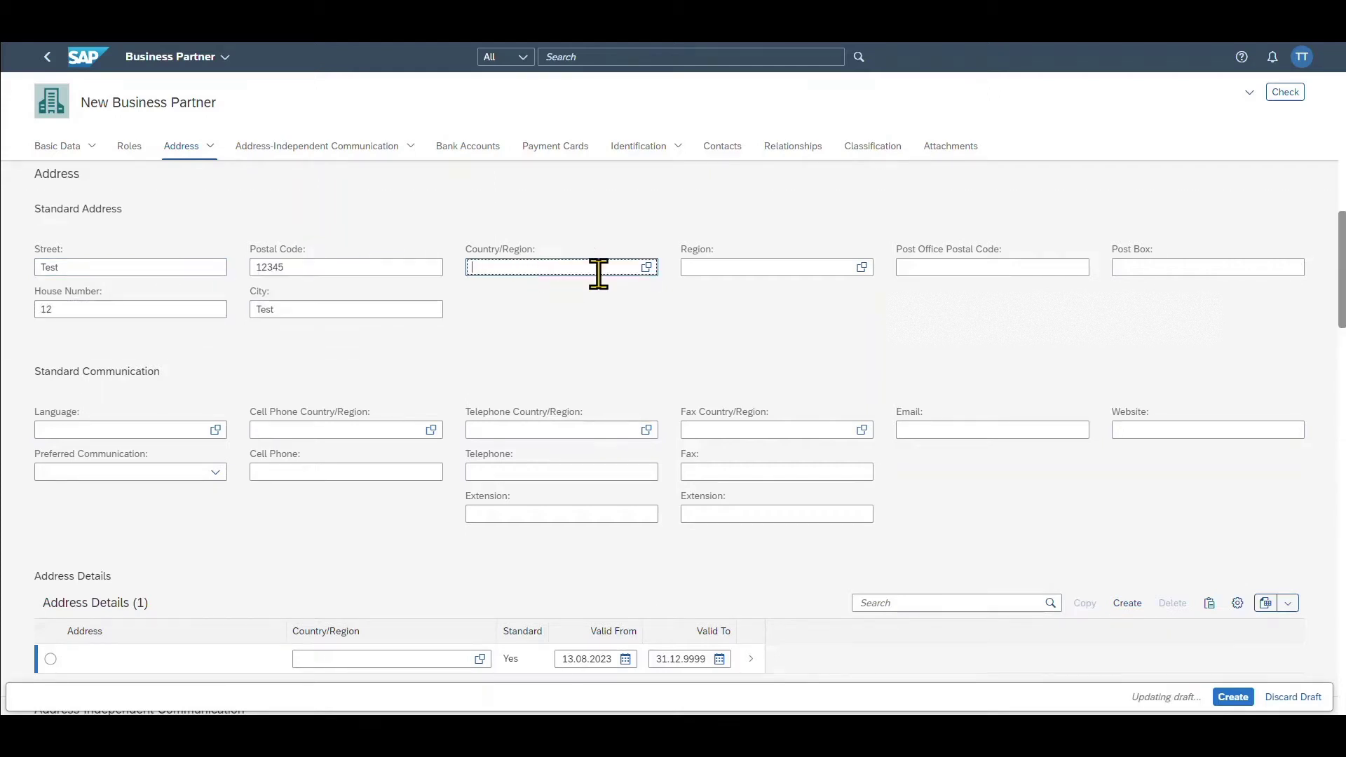
type("US")
key("Return")
scroll(421, 386, "down", 1)
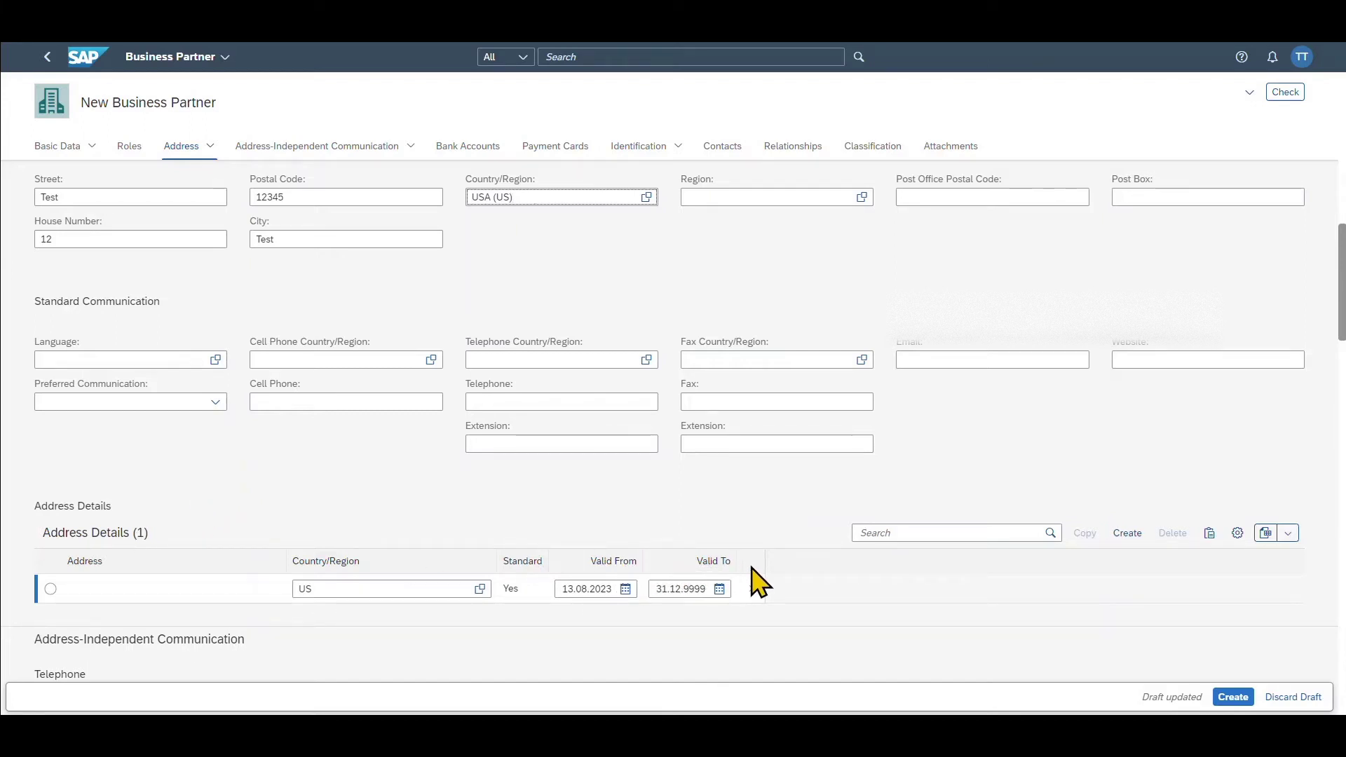
left_click(328, 152)
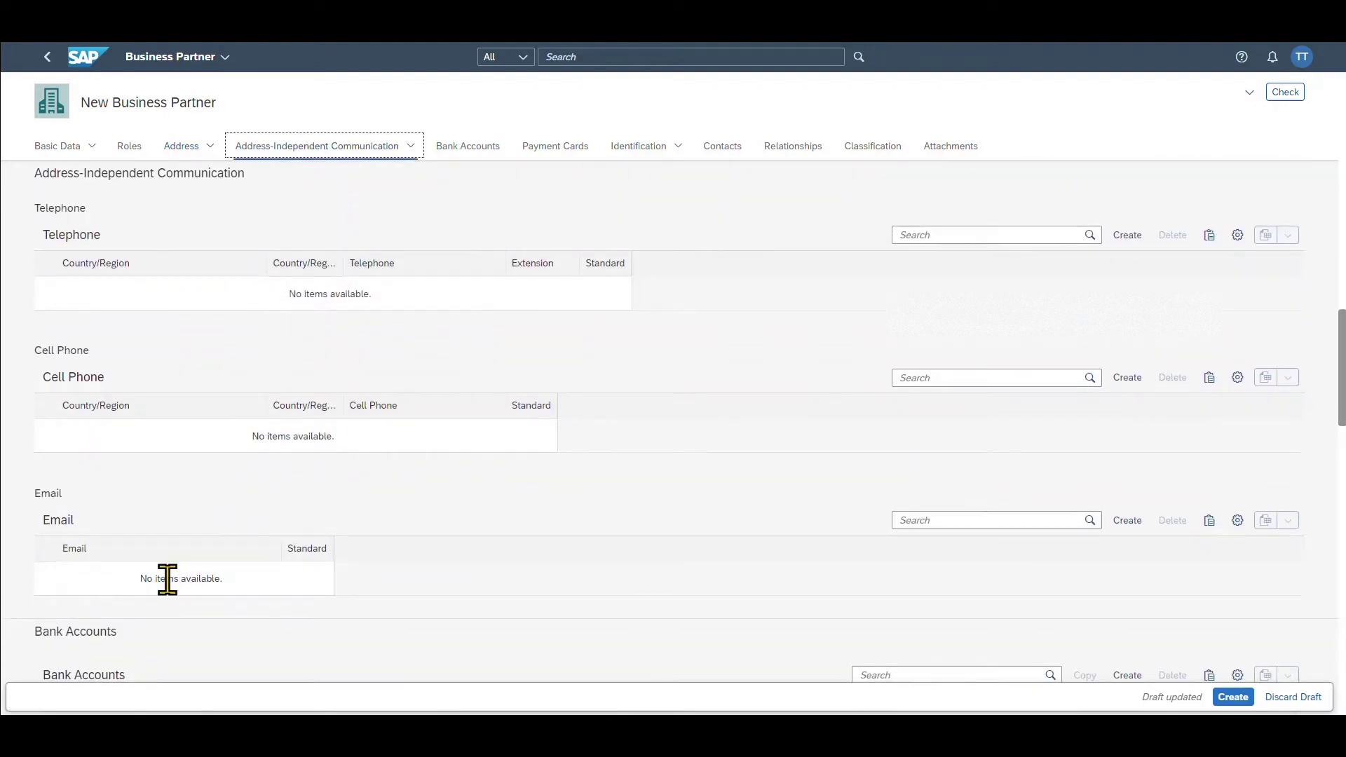
left_click(466, 150)
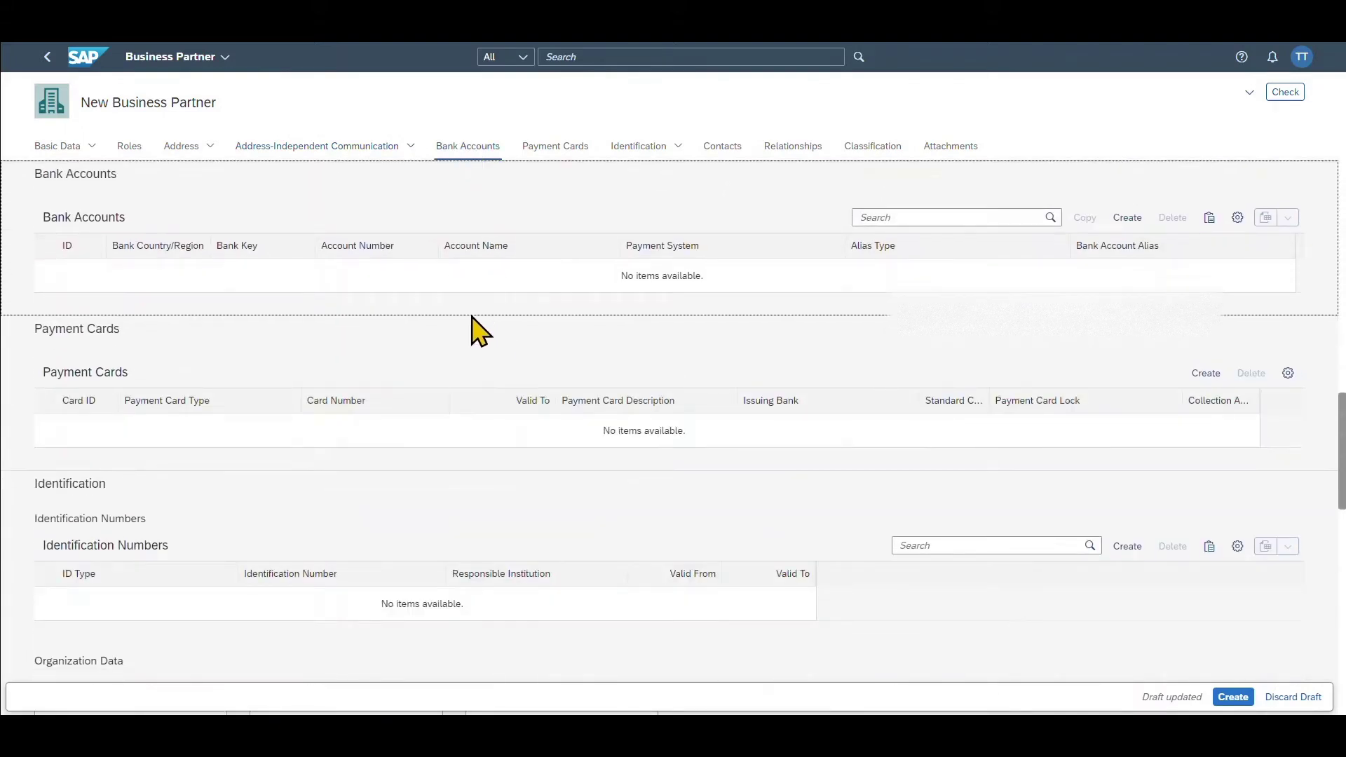
- Add a bank account with bank key 011000433, the pasted account number, and name Test
left_click(1126, 219)
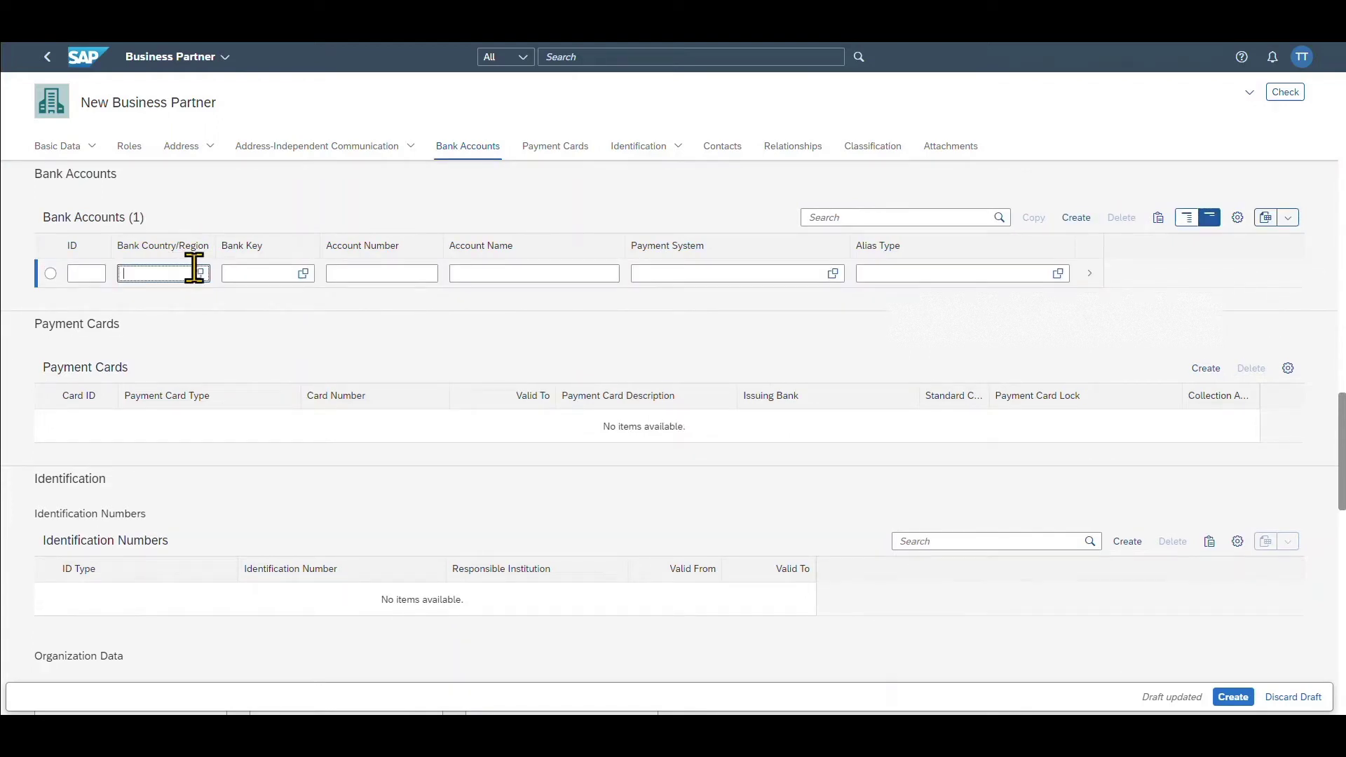
left_click(302, 273)
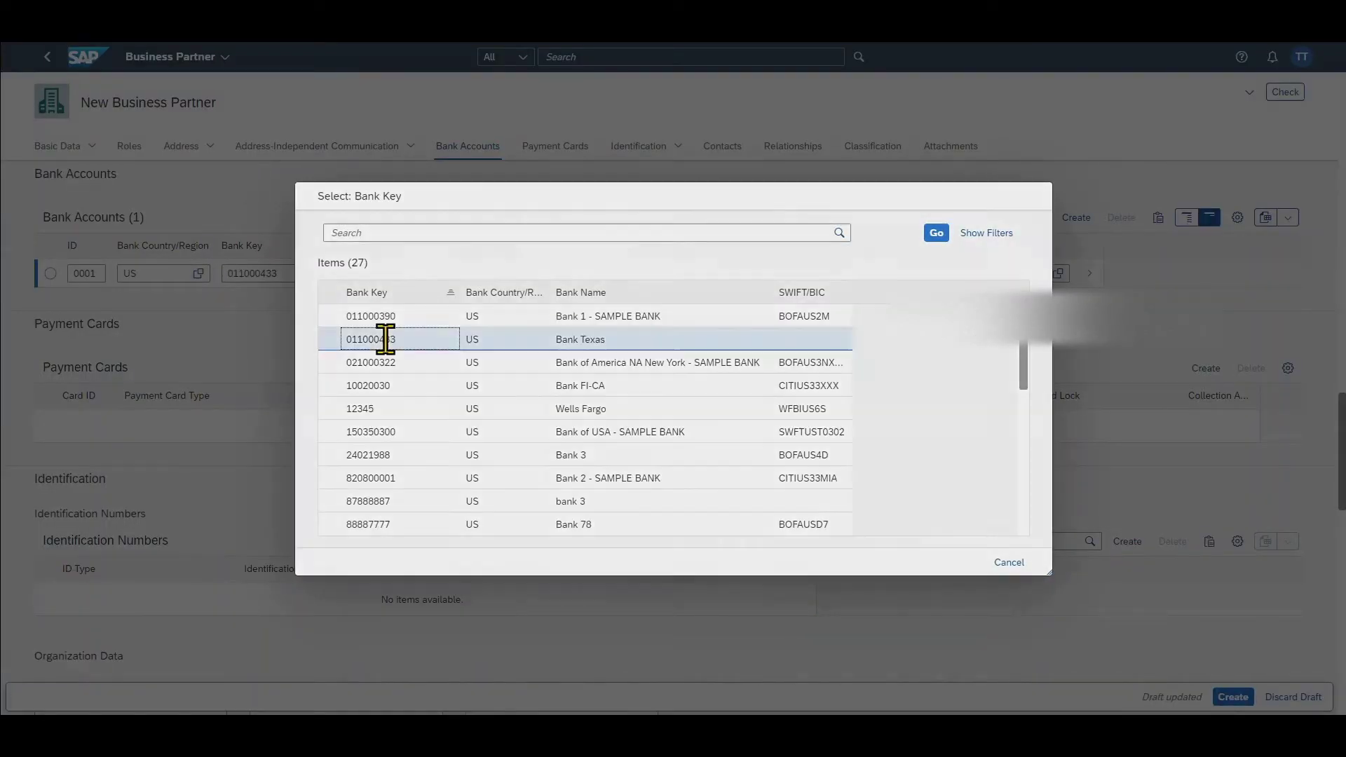
left_click(385, 338)
left_click(395, 273)
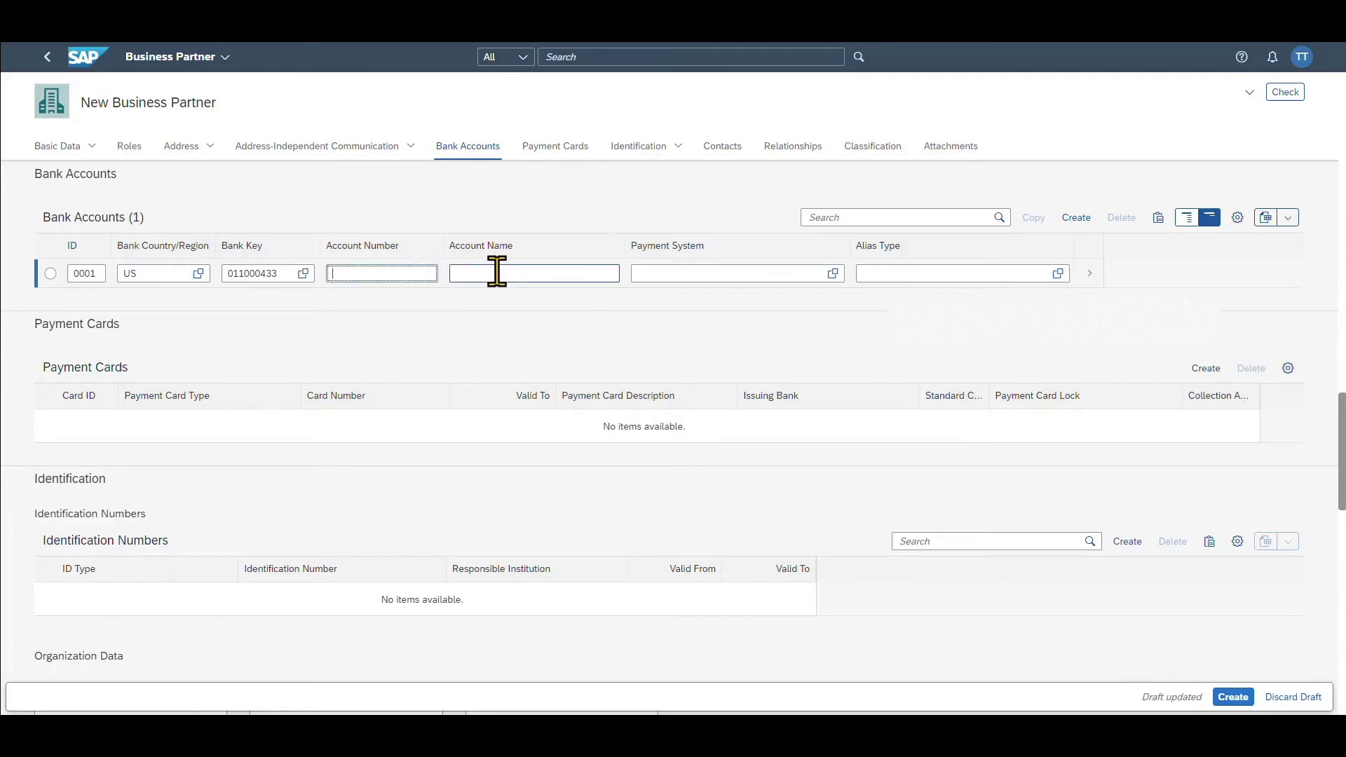
left_click(534, 274)
type("Test")
left_click(916, 348)
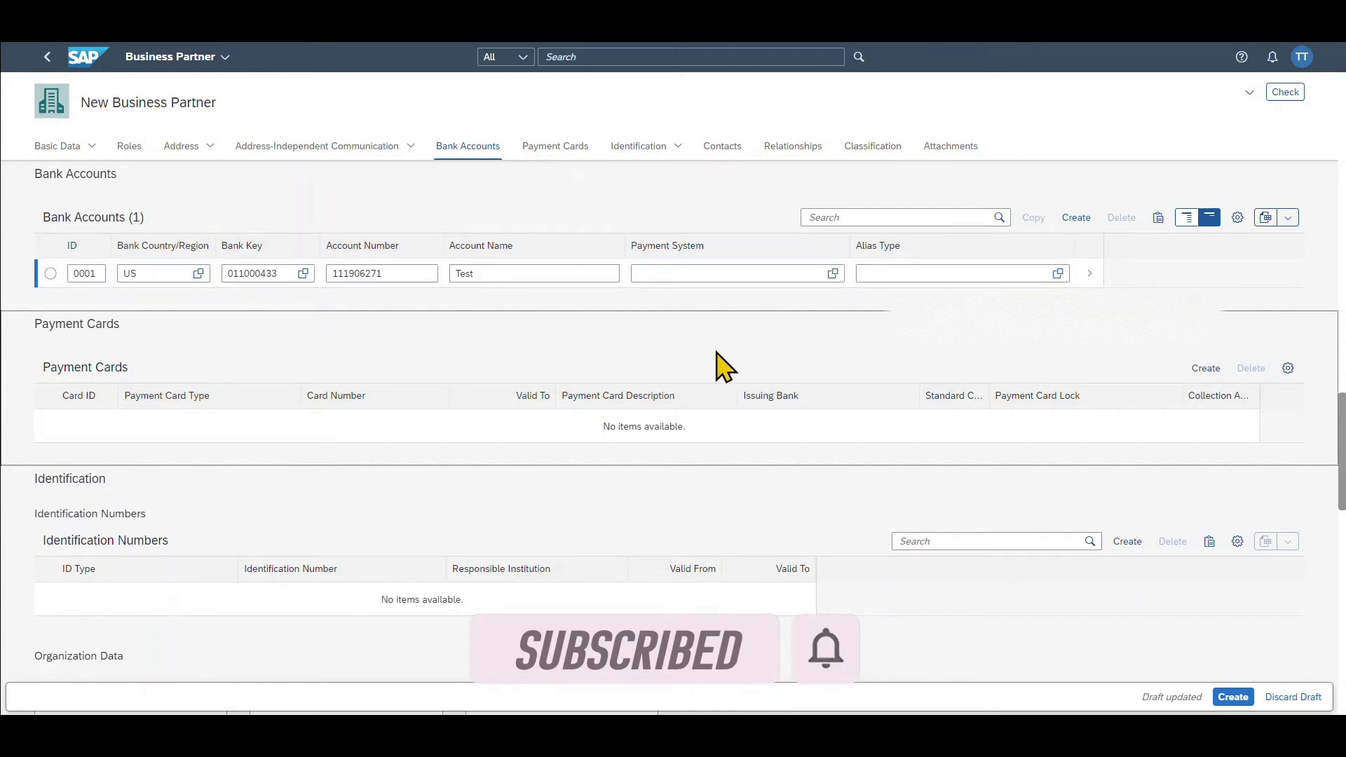
left_click(794, 147)
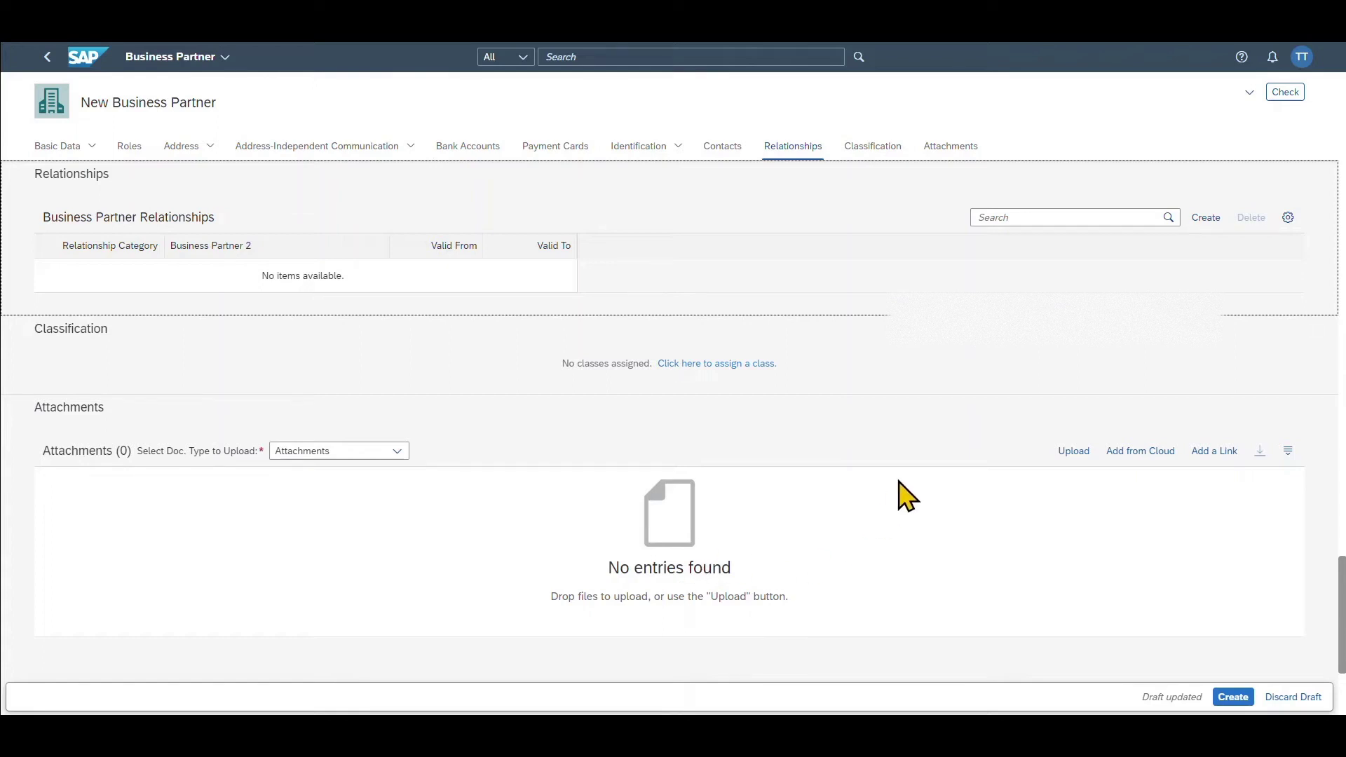
- Save the new business partner and reopen it in edit mode
left_click(1233, 698)
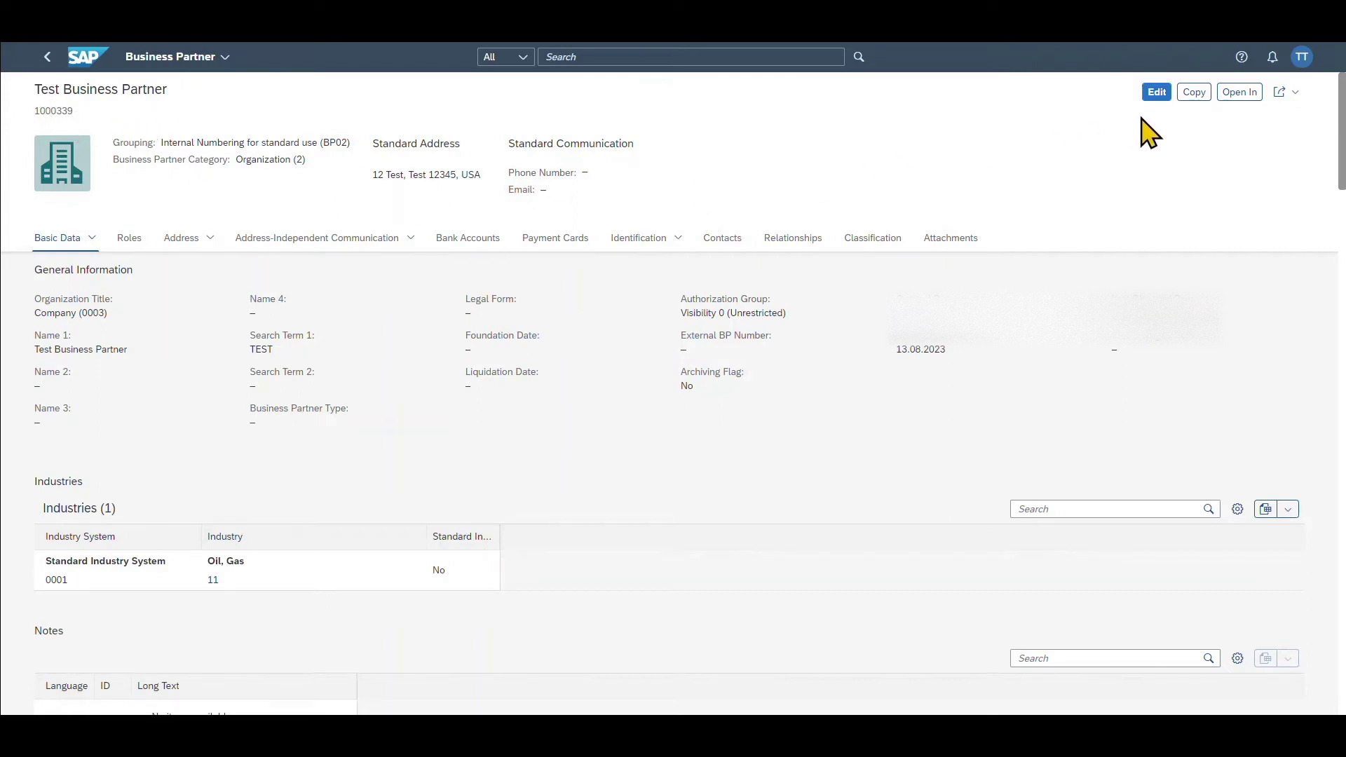
left_click(1156, 93)
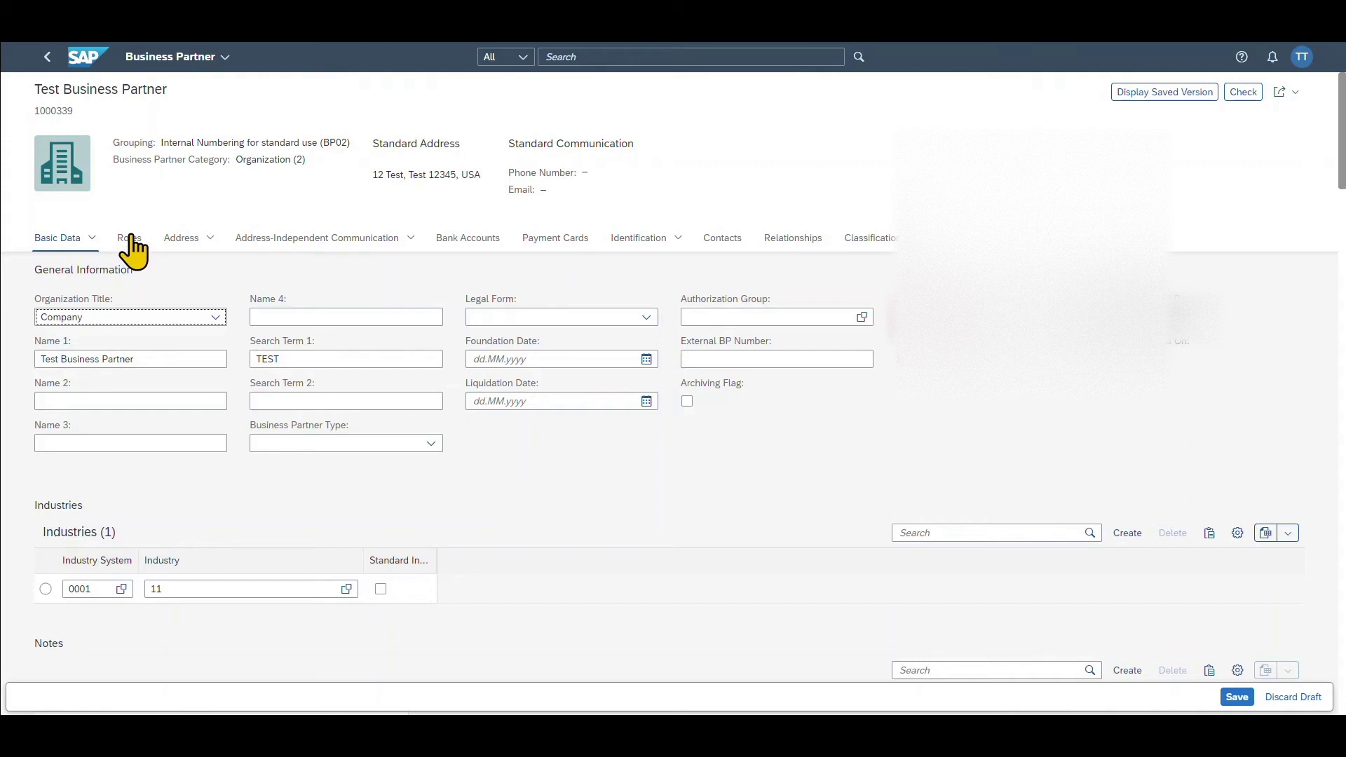
left_click(129, 238)
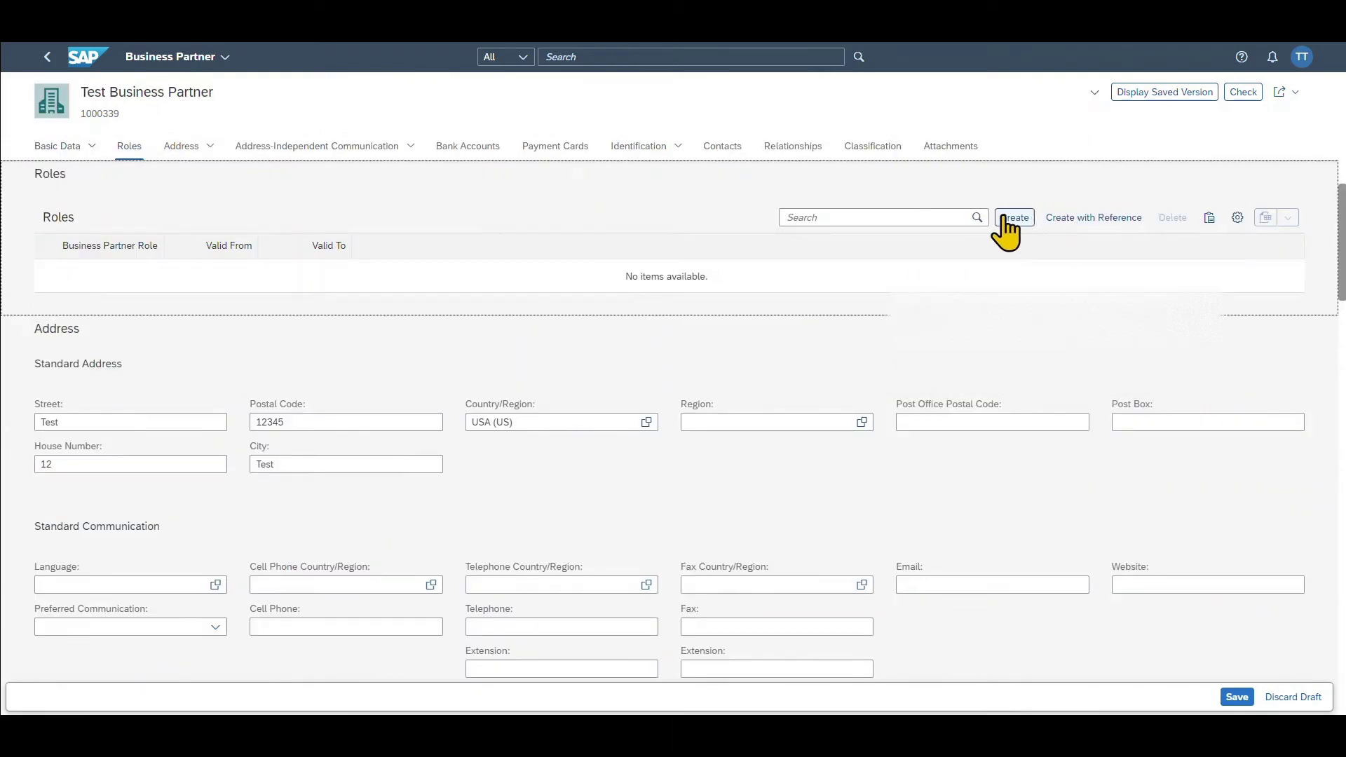
- Add the role FLVN00 Supplier (Fin.Accounting) to the partner
left_click(1014, 218)
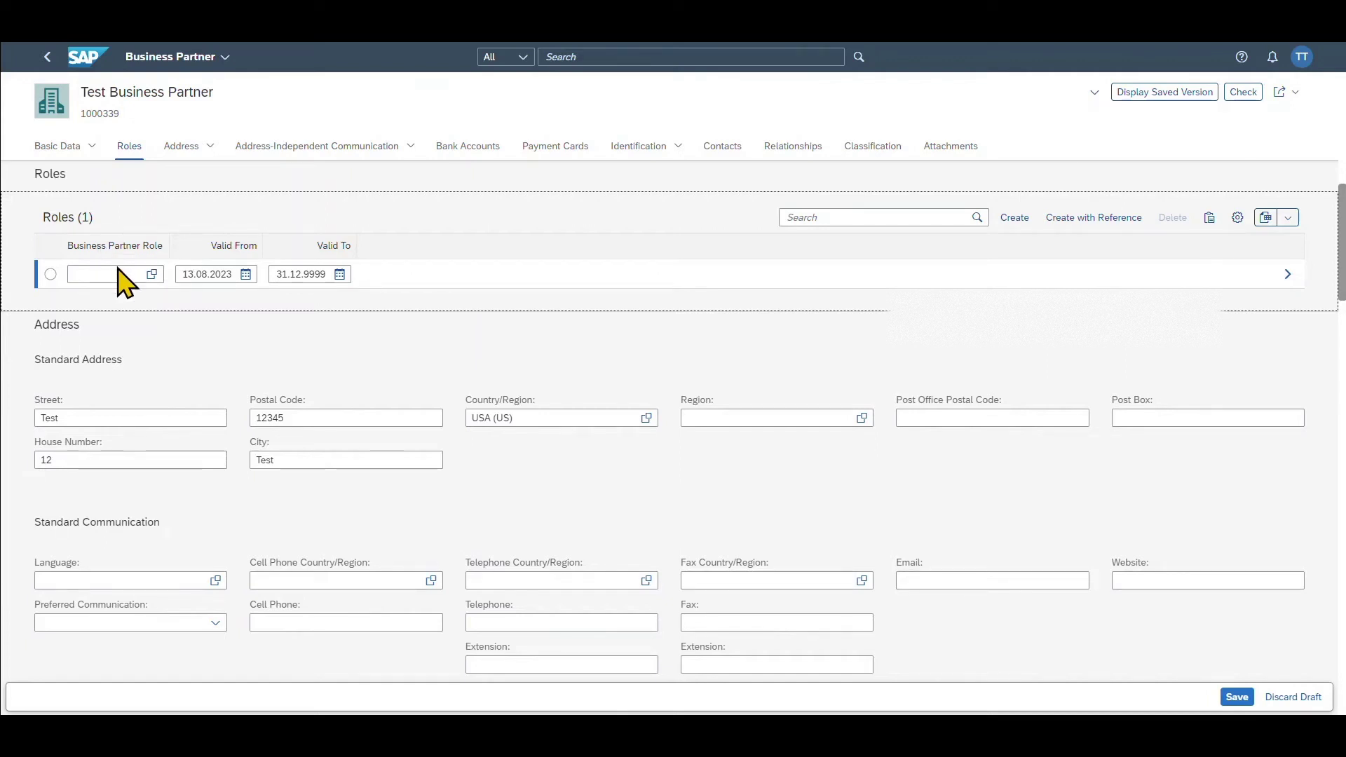
left_click(153, 274)
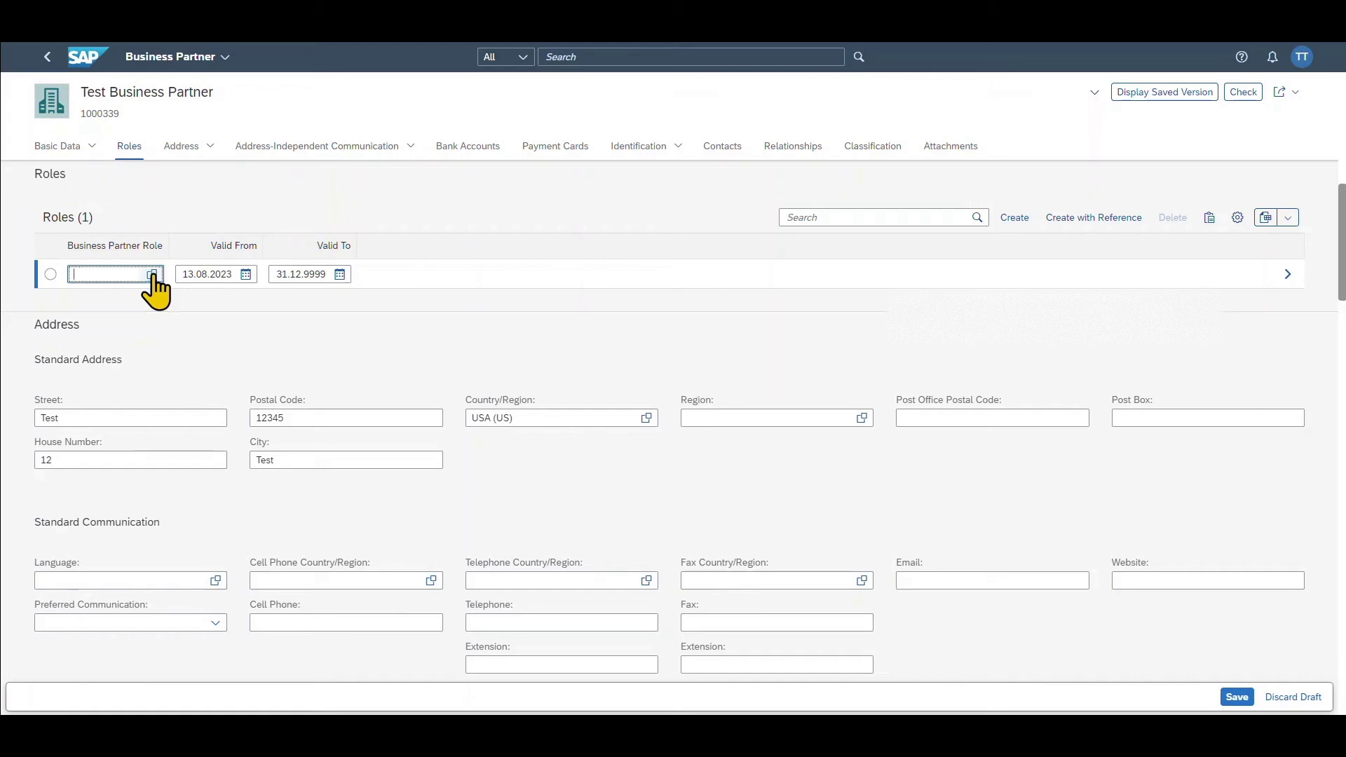
scroll(438, 438, "down", 5)
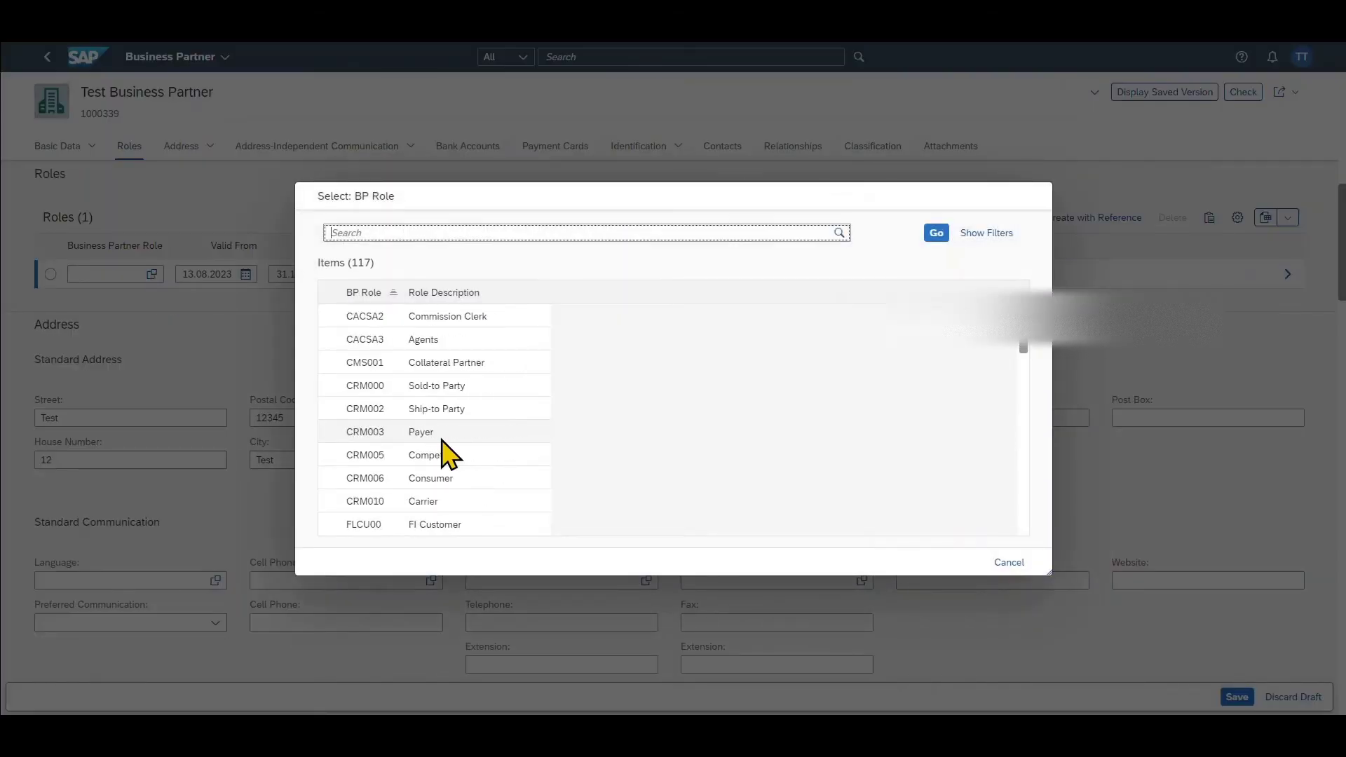
scroll(442, 441, "down", 2)
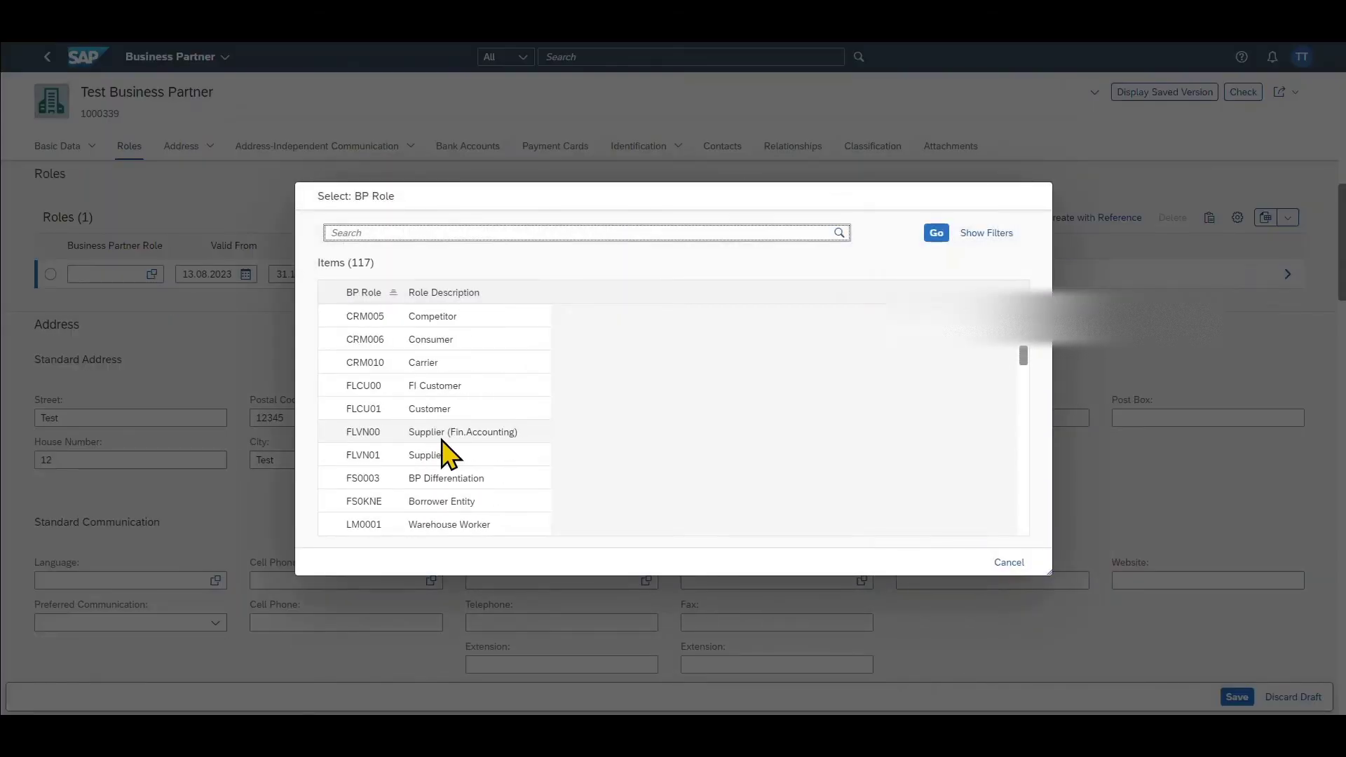
left_click(365, 432)
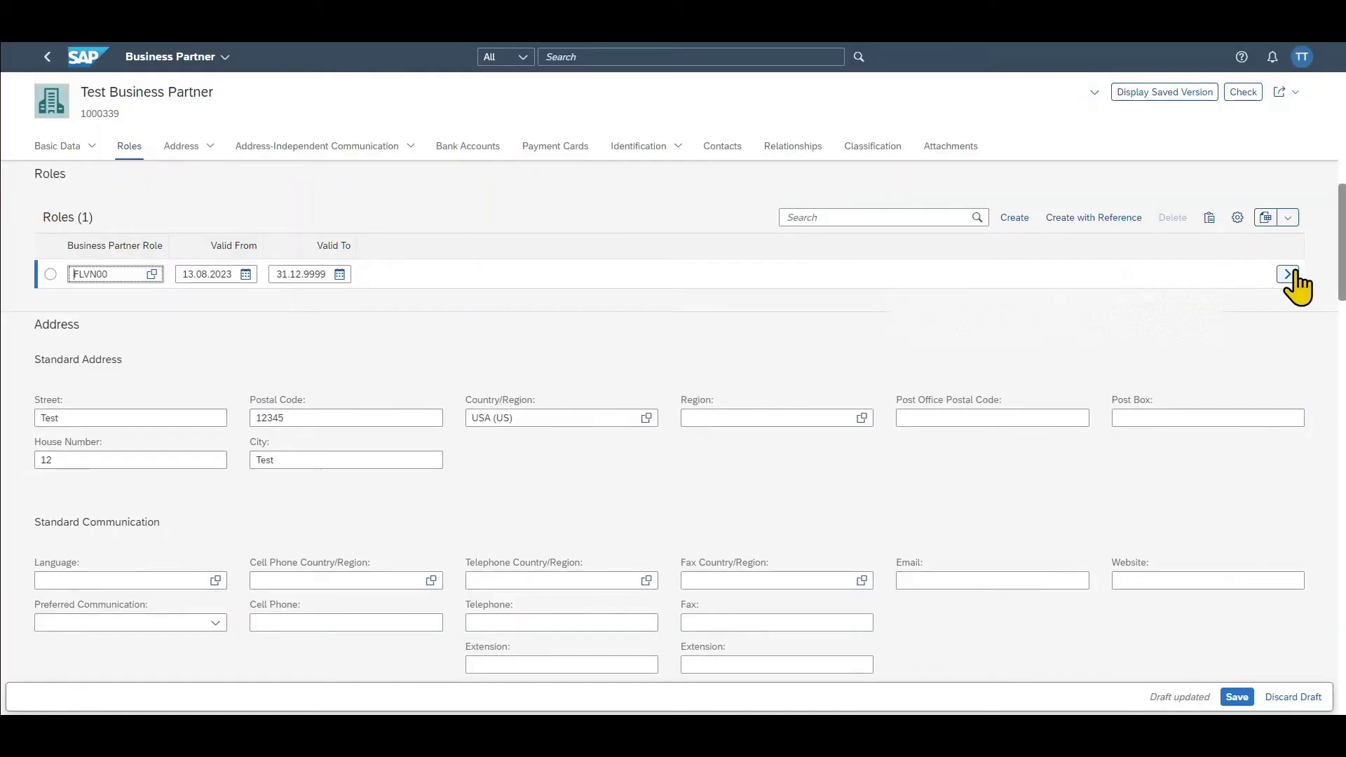
- Open the FLVN00 role details and start a new company code entry
left_click(1288, 274)
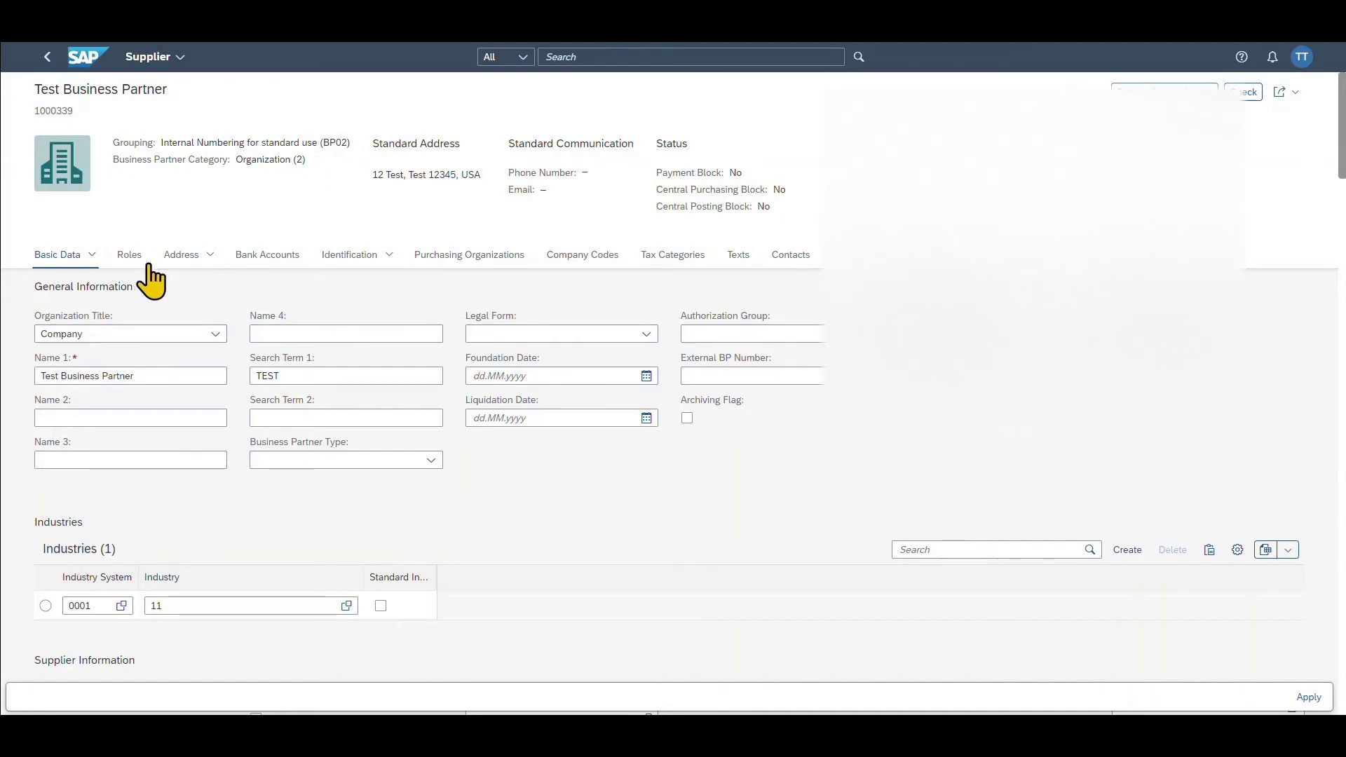
left_click(571, 260)
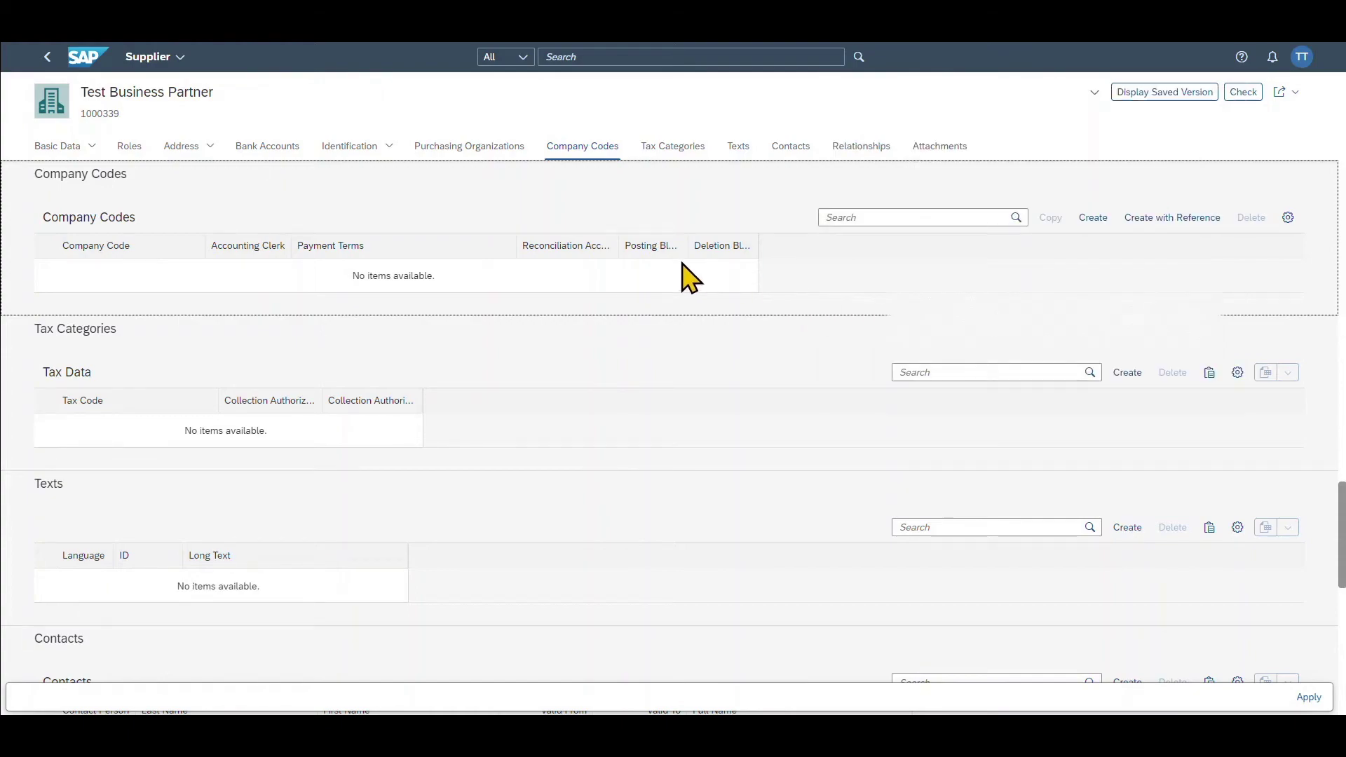
left_click(1092, 218)
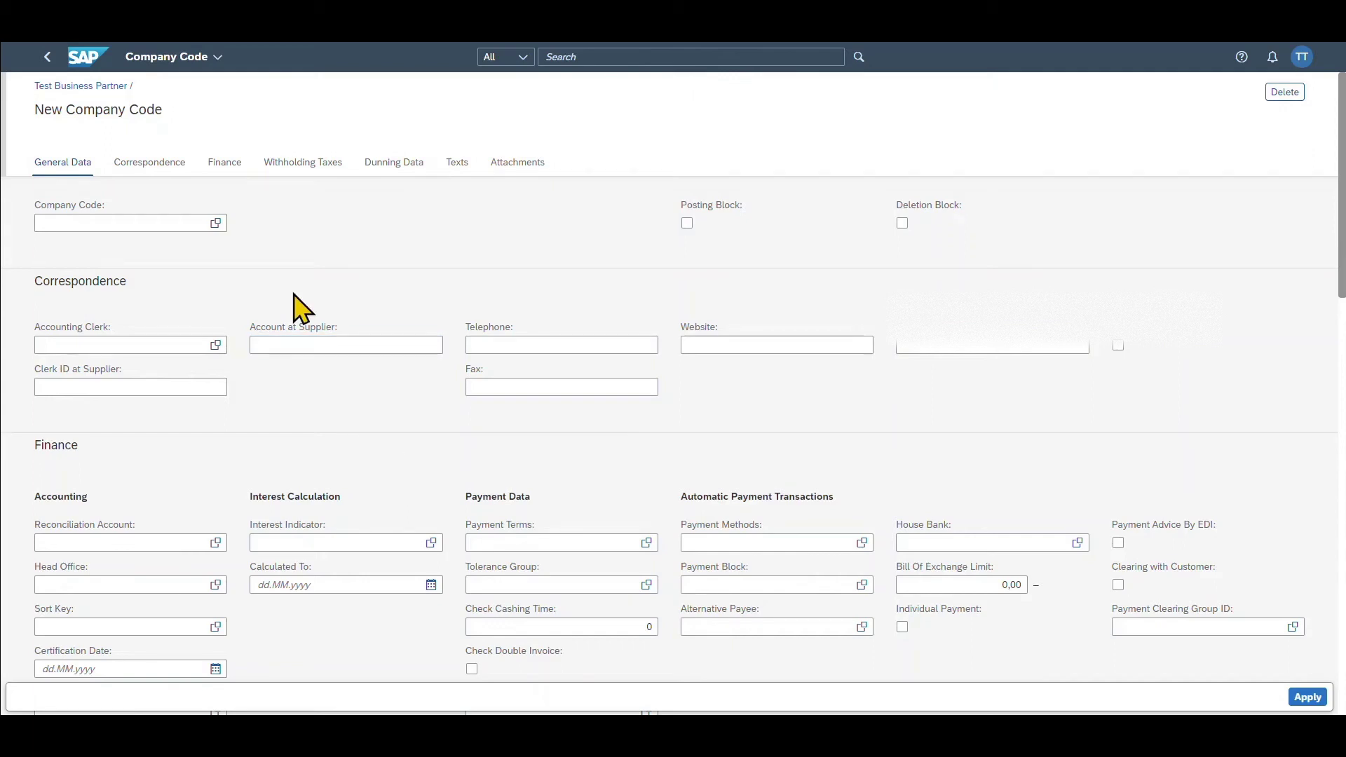
- Set company code 1710 and bring up the reconciliation account choices
left_click(216, 223)
left_click(376, 464)
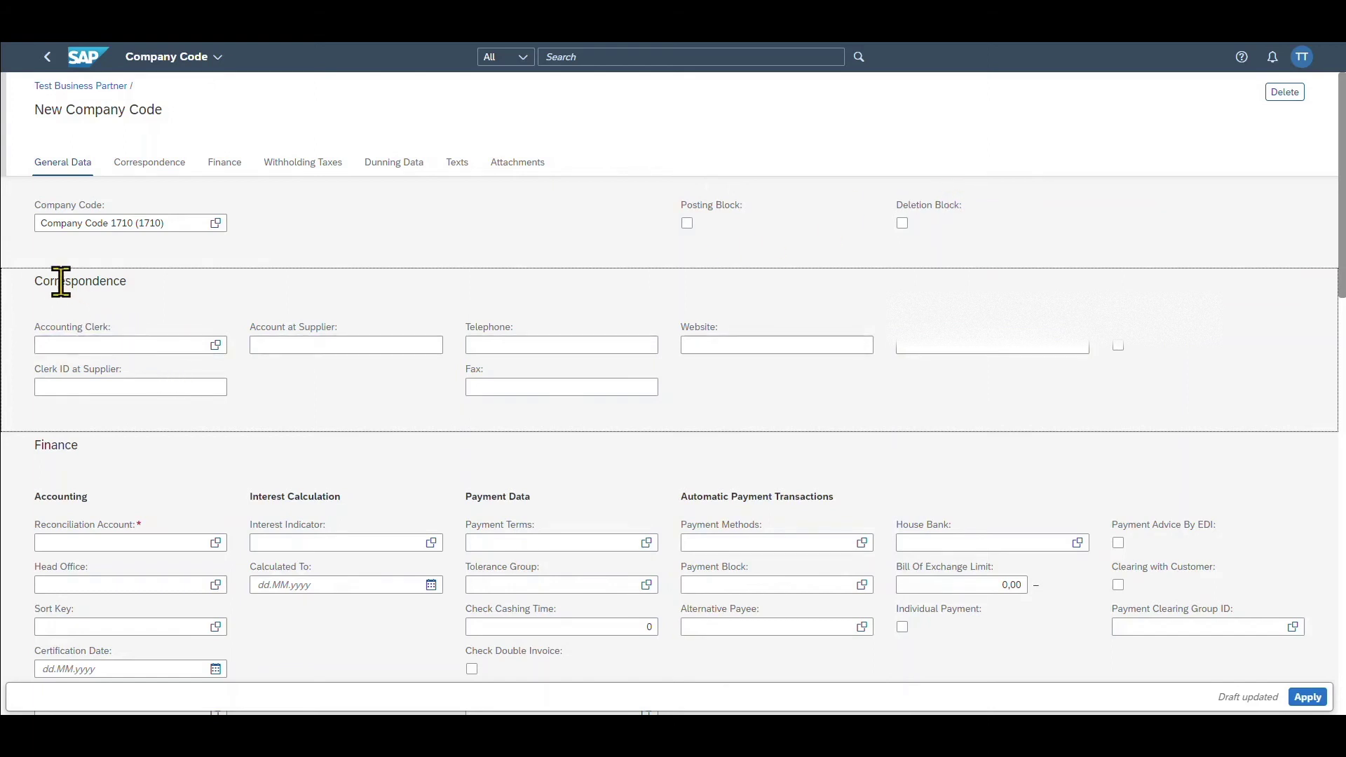
scroll(219, 413, "down", 1)
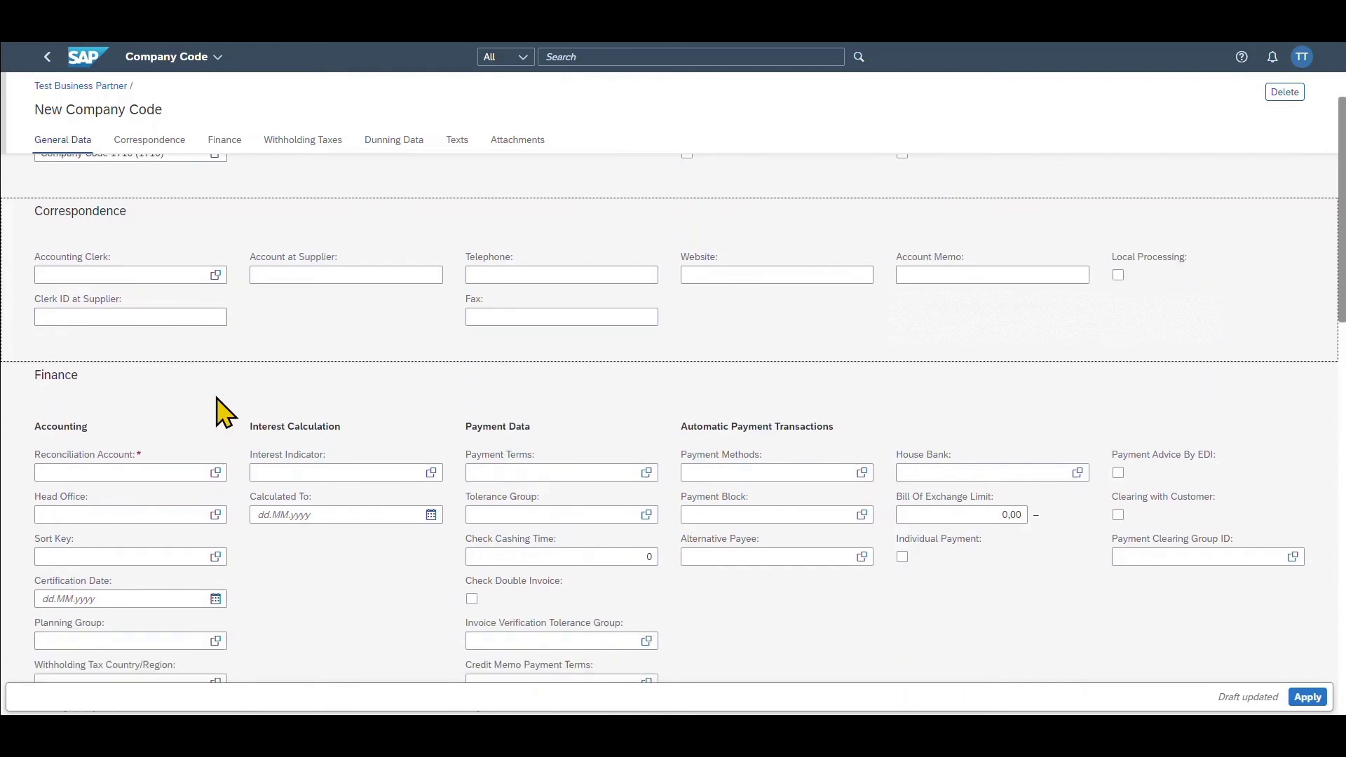
scroll(217, 413, "down", 2)
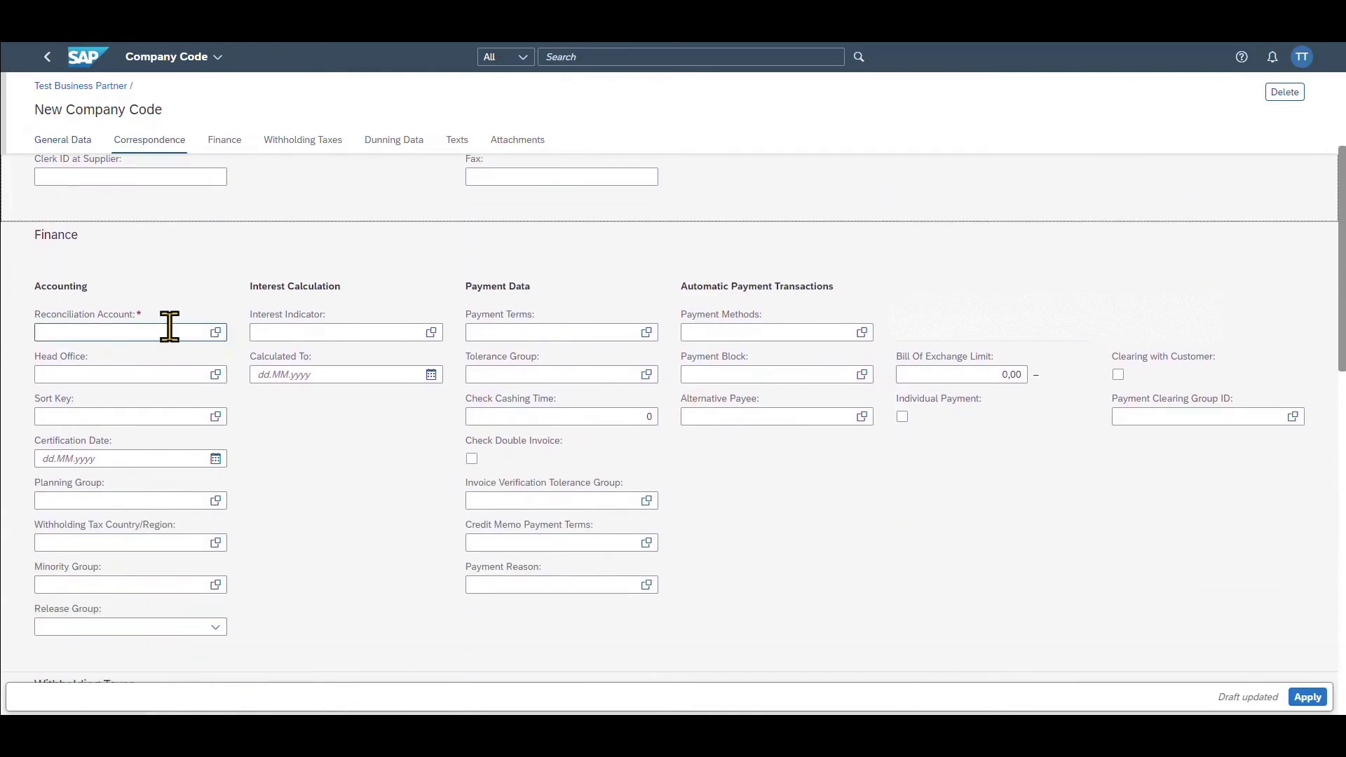
left_click(216, 332)
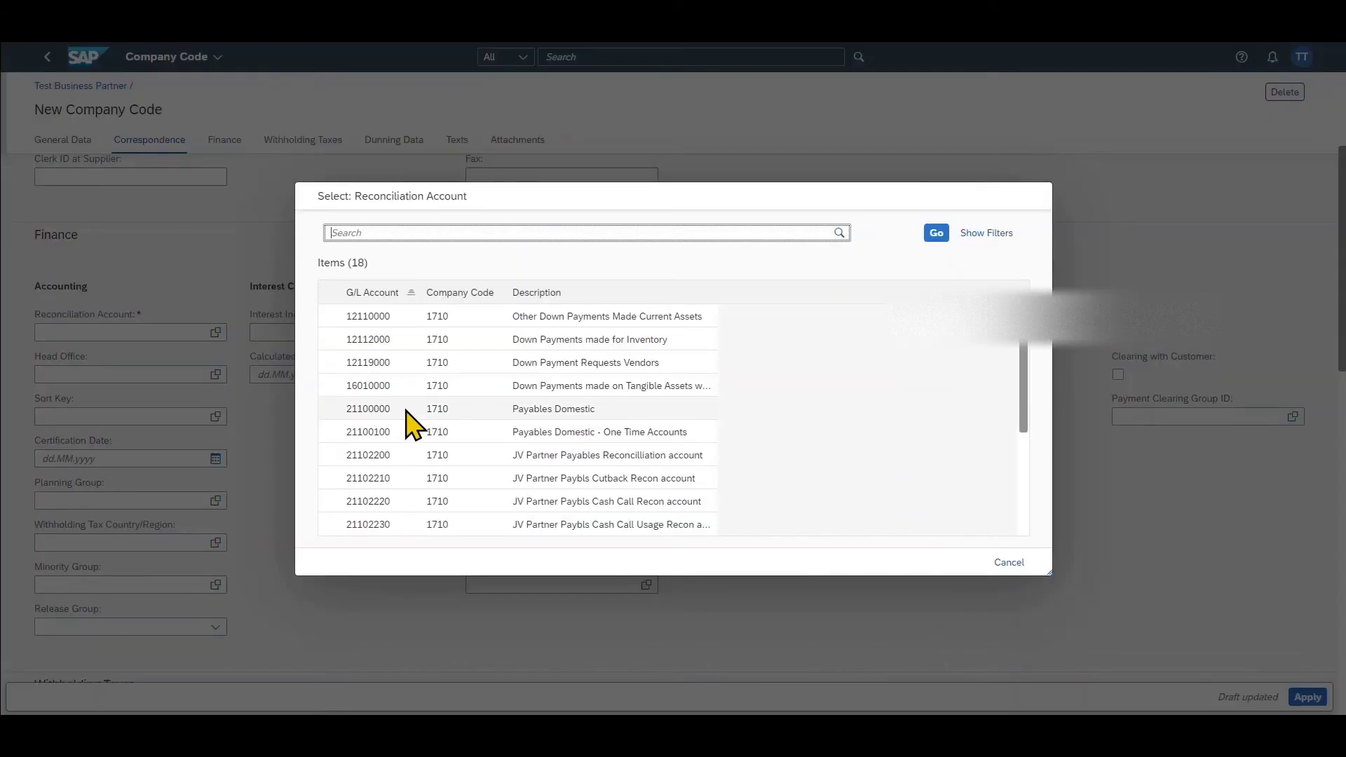
- Set reconciliation account Payables Domestic (21100000), payment terms 0001, double-invoice check on, and sort key 001 Posting date
left_click(456, 414)
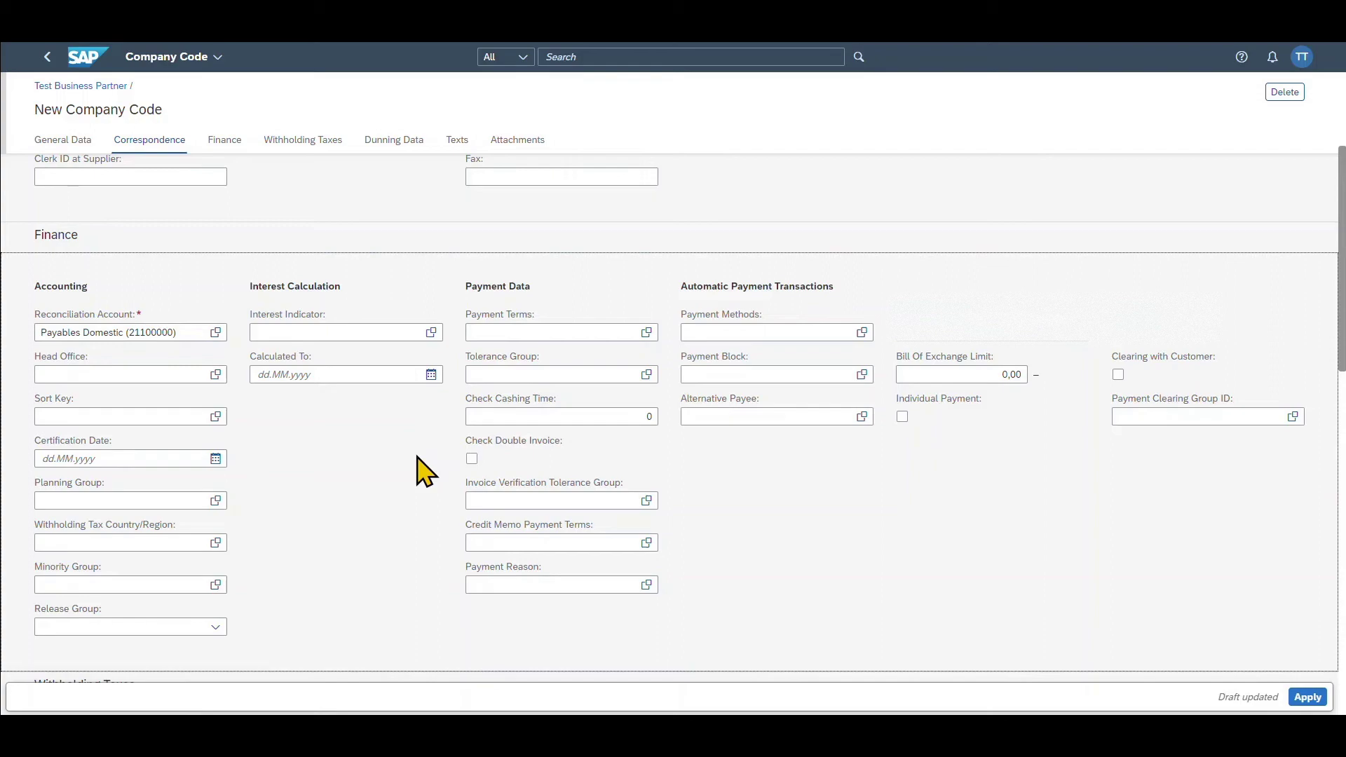
left_click(646, 332)
left_click(357, 313)
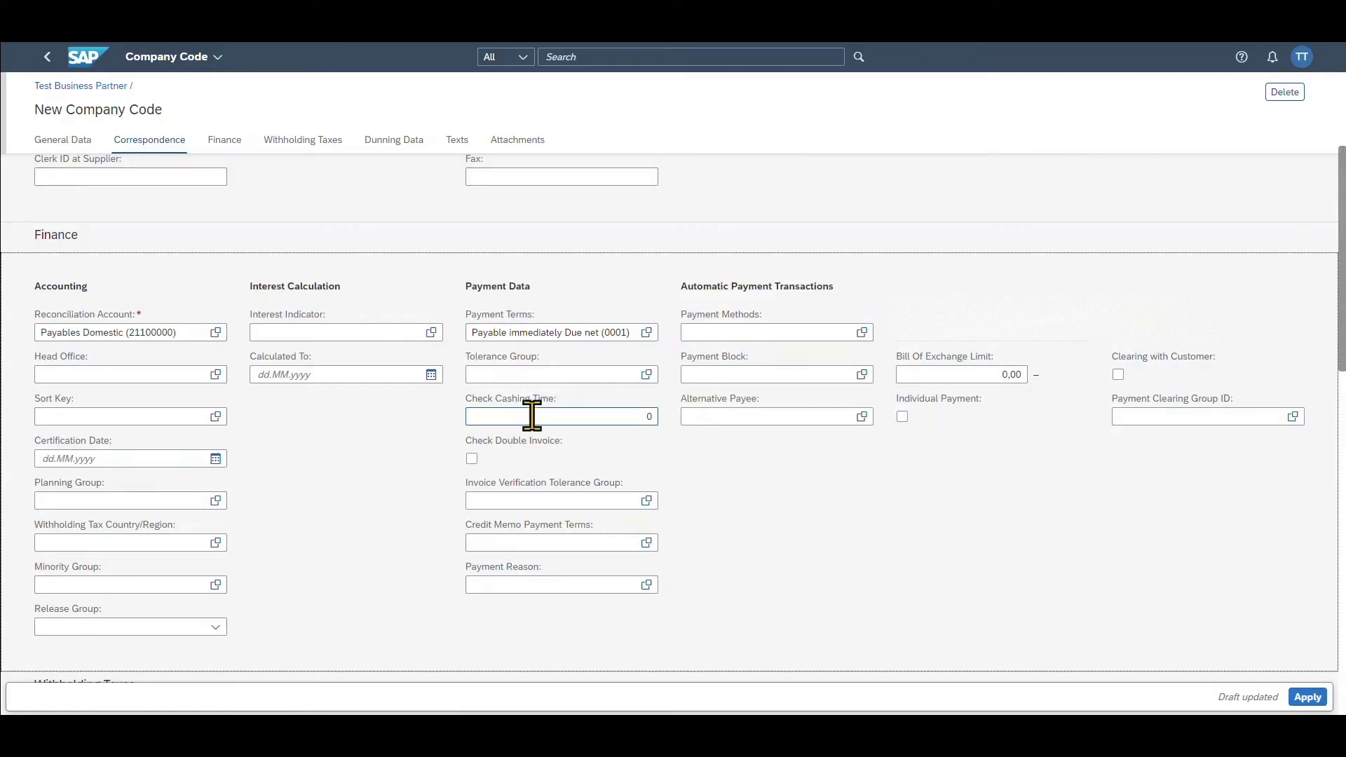
left_click(472, 459)
left_click(216, 417)
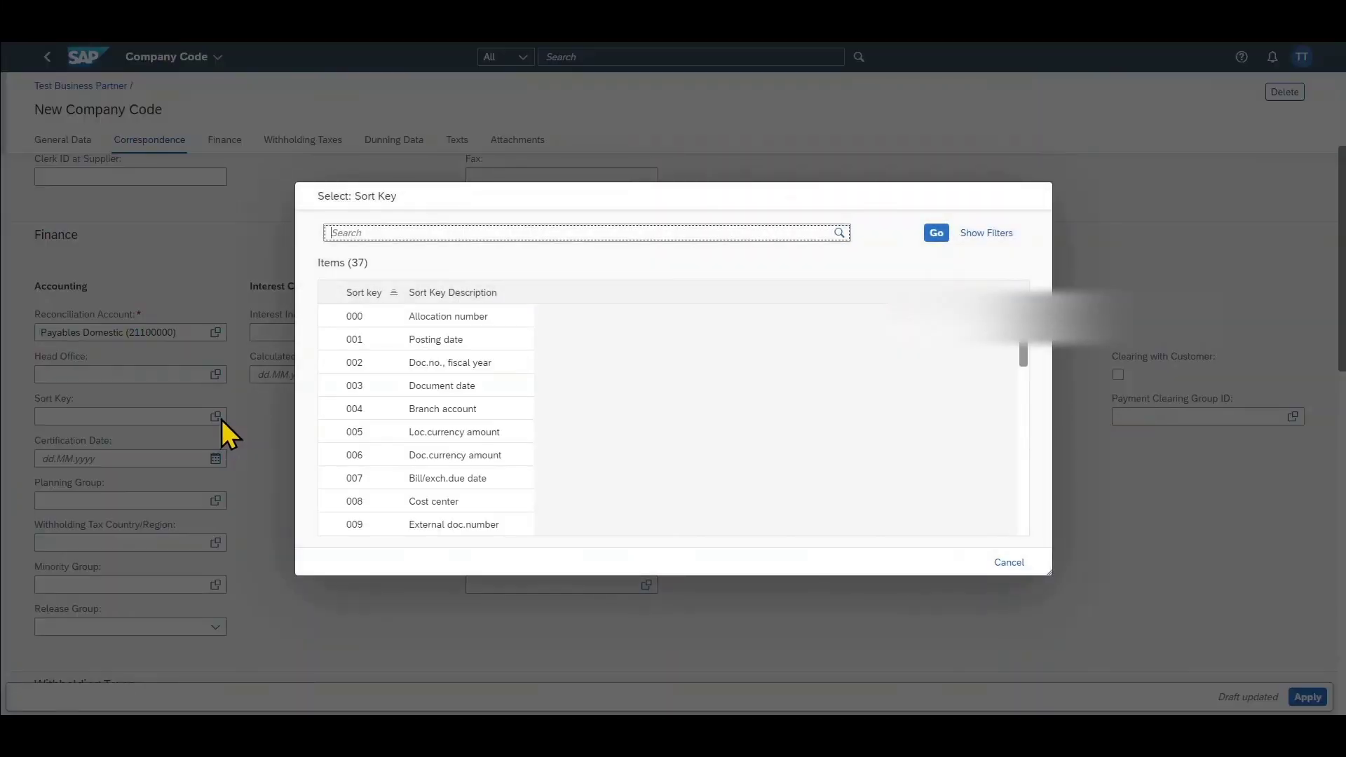
left_click(368, 343)
- Review the company code 1710 data and apply it to the business partner
scroll(392, 462, "down", 5)
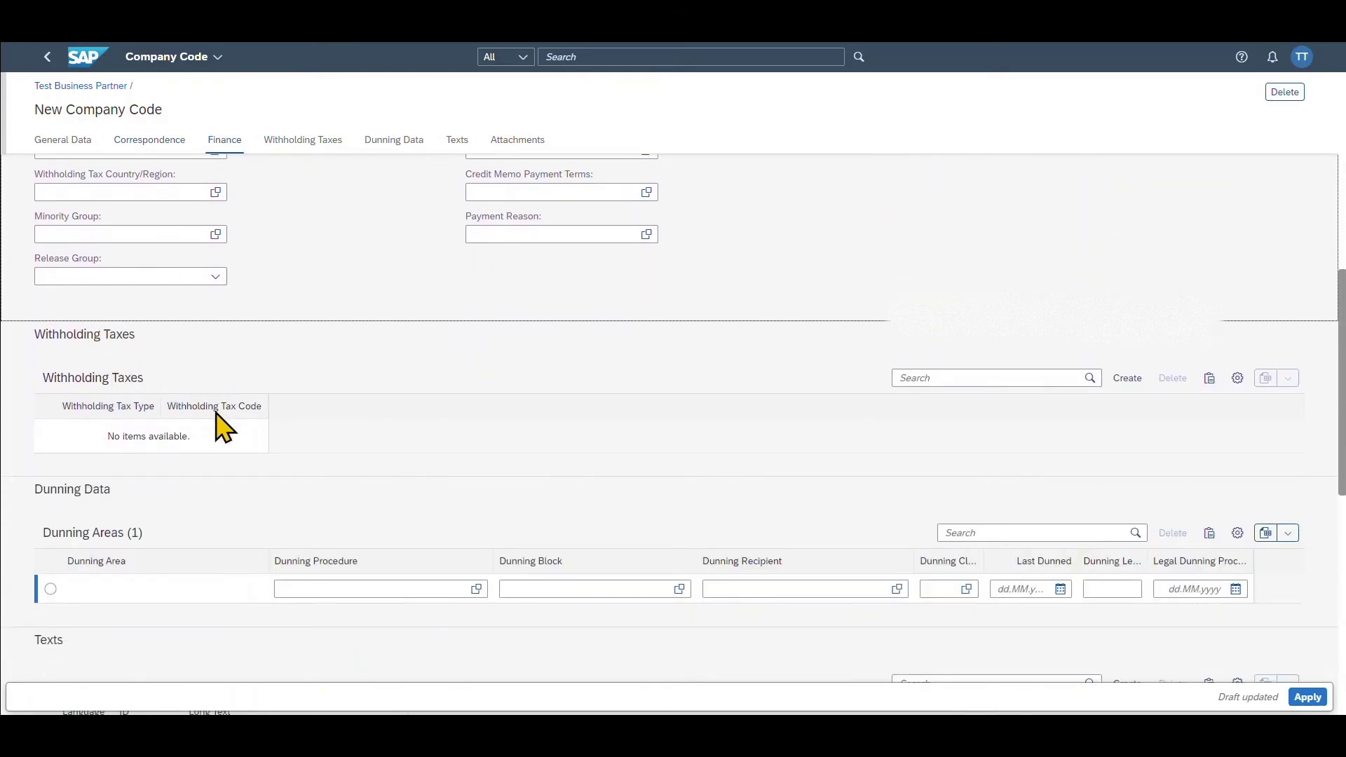
scroll(224, 421, "down", 2)
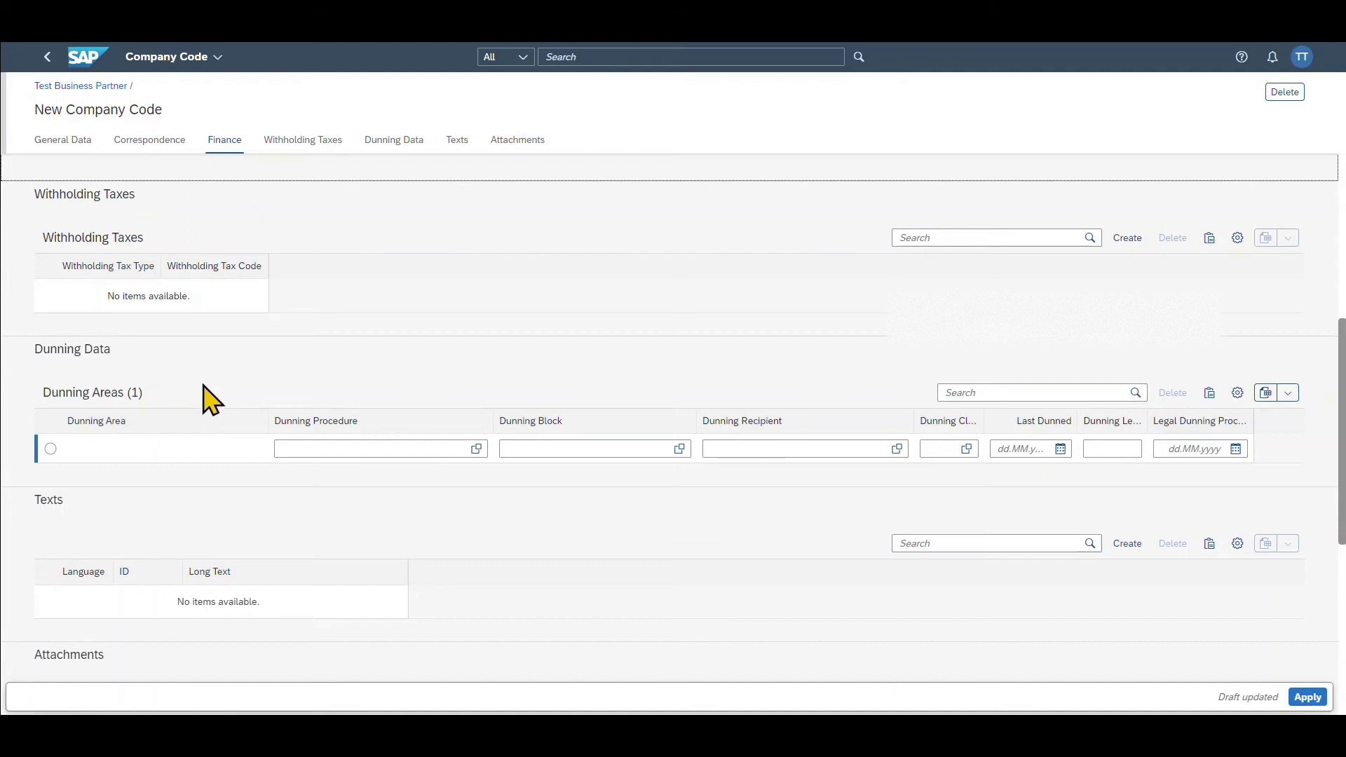
scroll(228, 481, "down", 2)
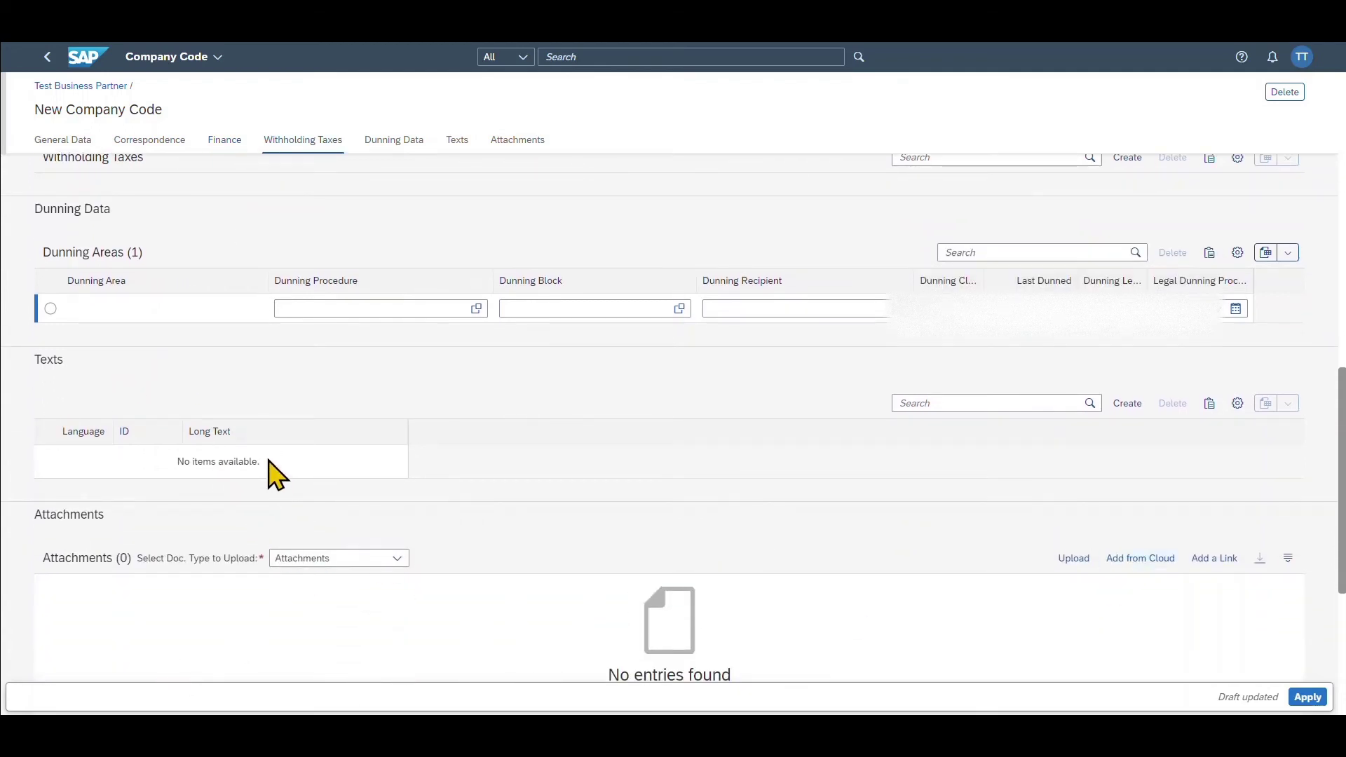
left_click(1323, 699)
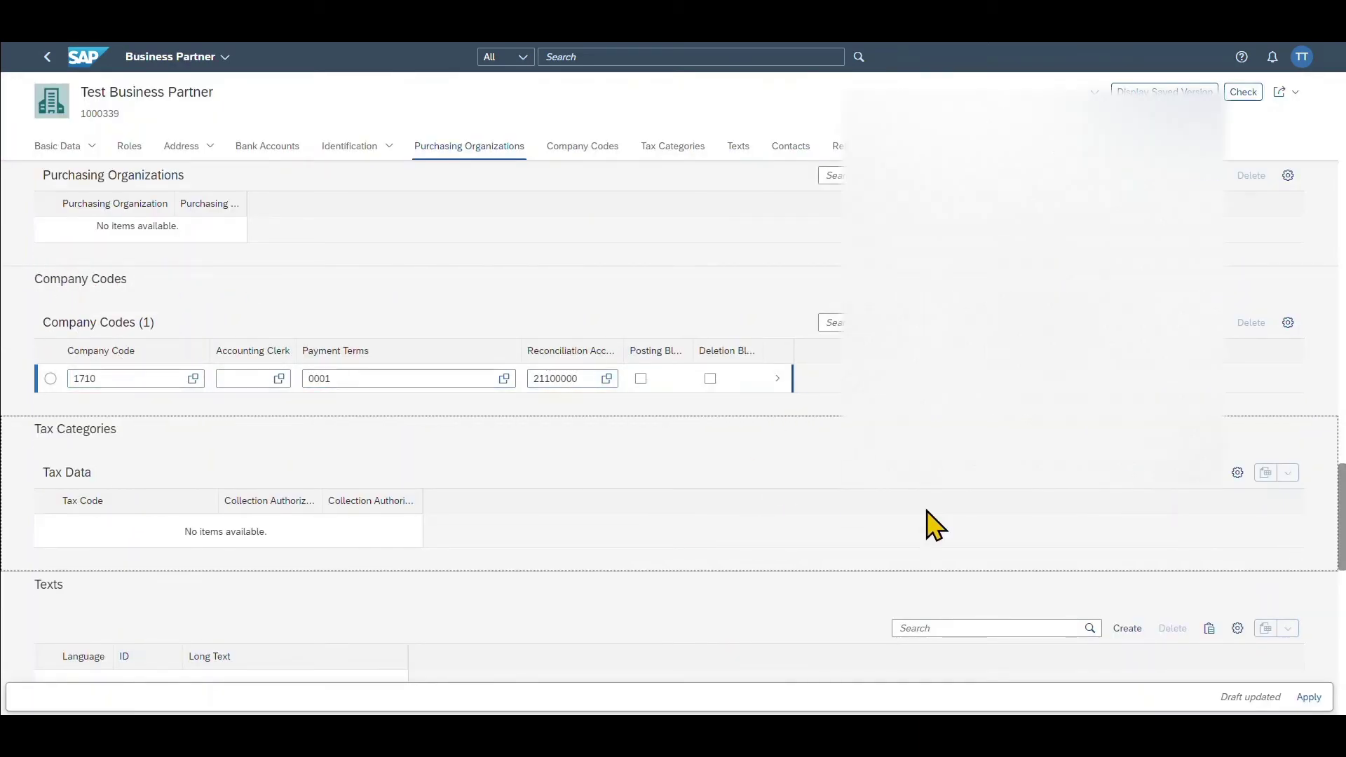
- Apply the supplier data and save Test Business Partner with role FLVN00
left_click(1309, 697)
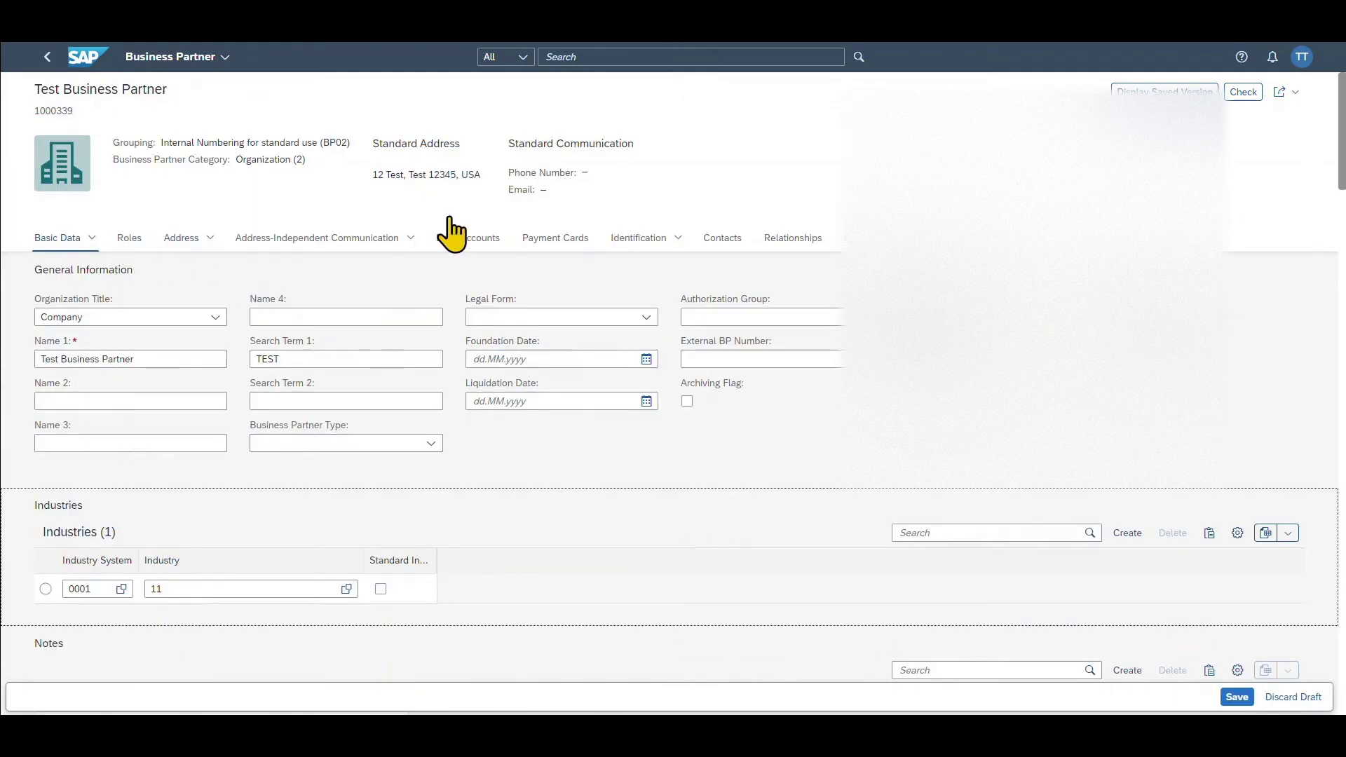
scroll(128, 258, "down", 2)
scroll(130, 258, "down", 7)
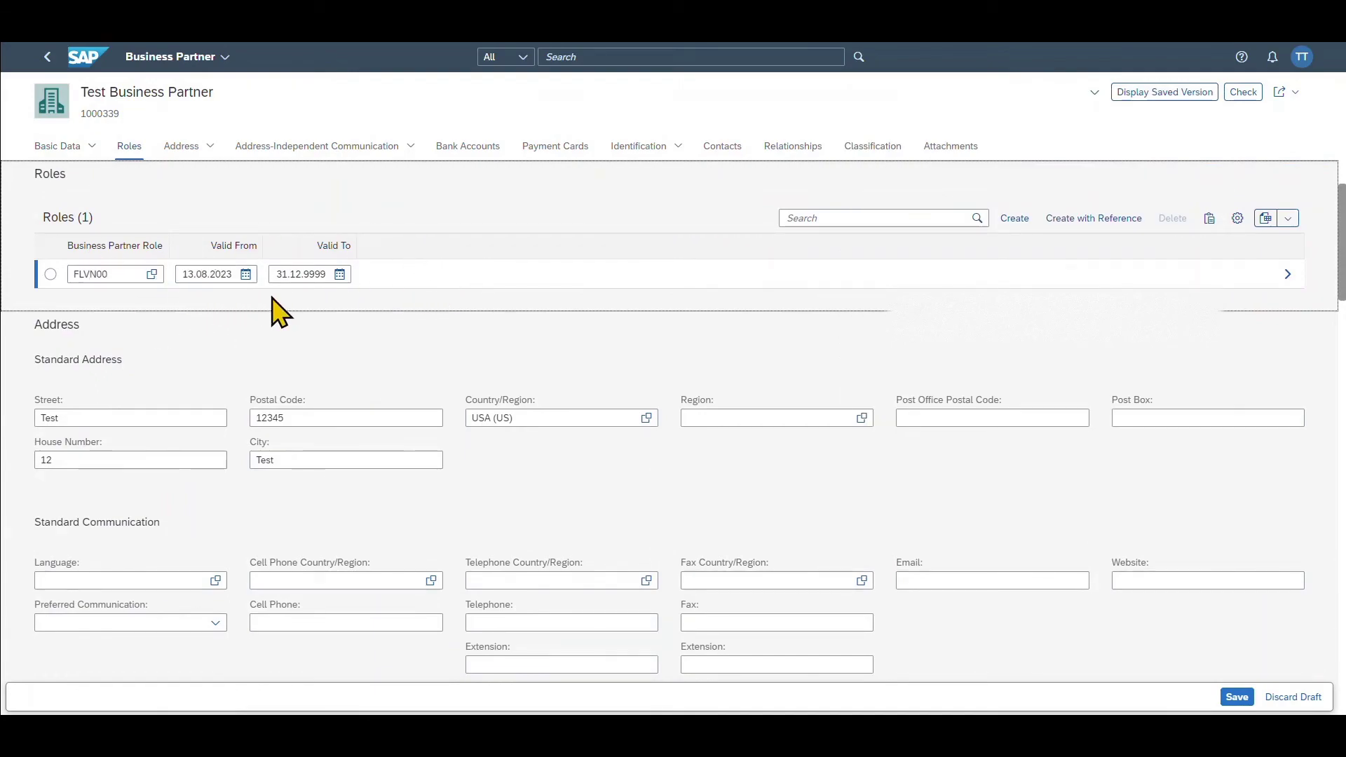
left_click(1236, 696)
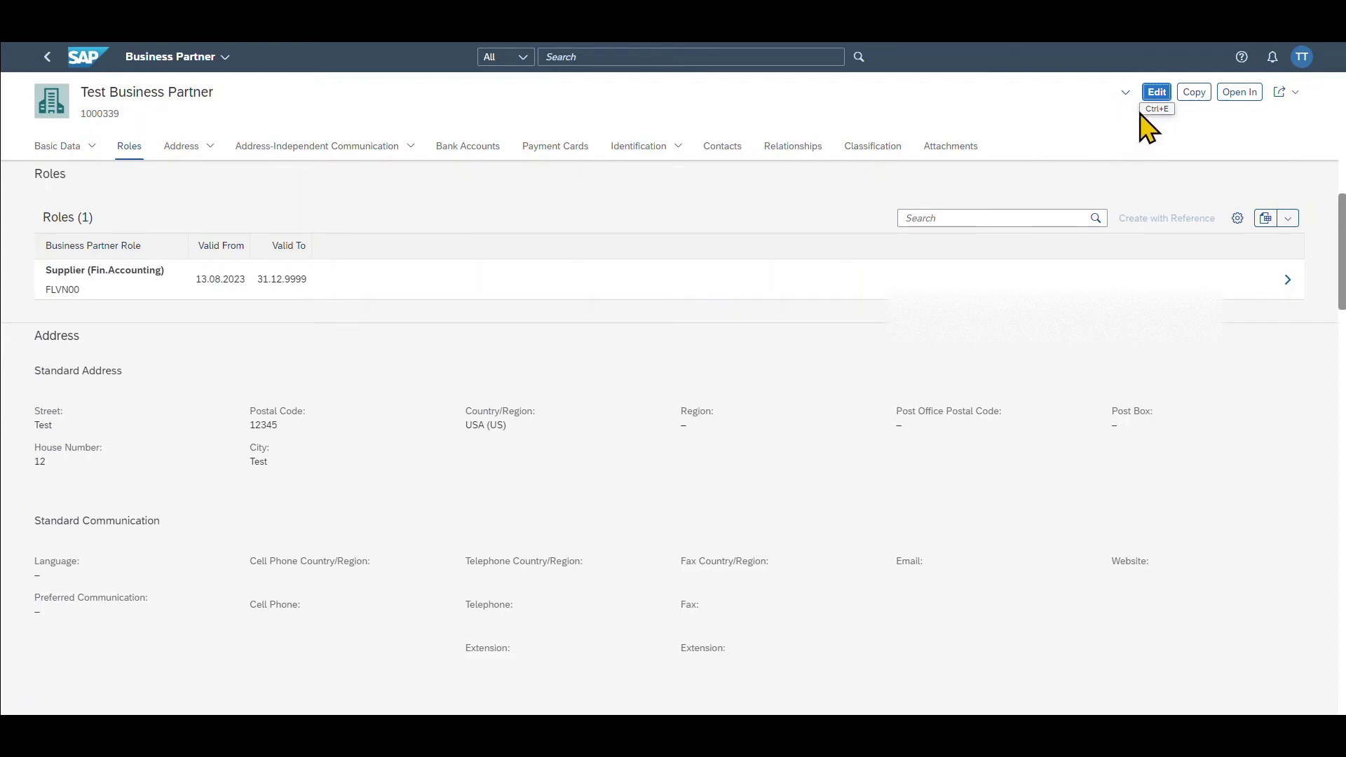
- Re-enter edit mode and add a second role row, FLVN01 Supplier
left_click(1155, 91)
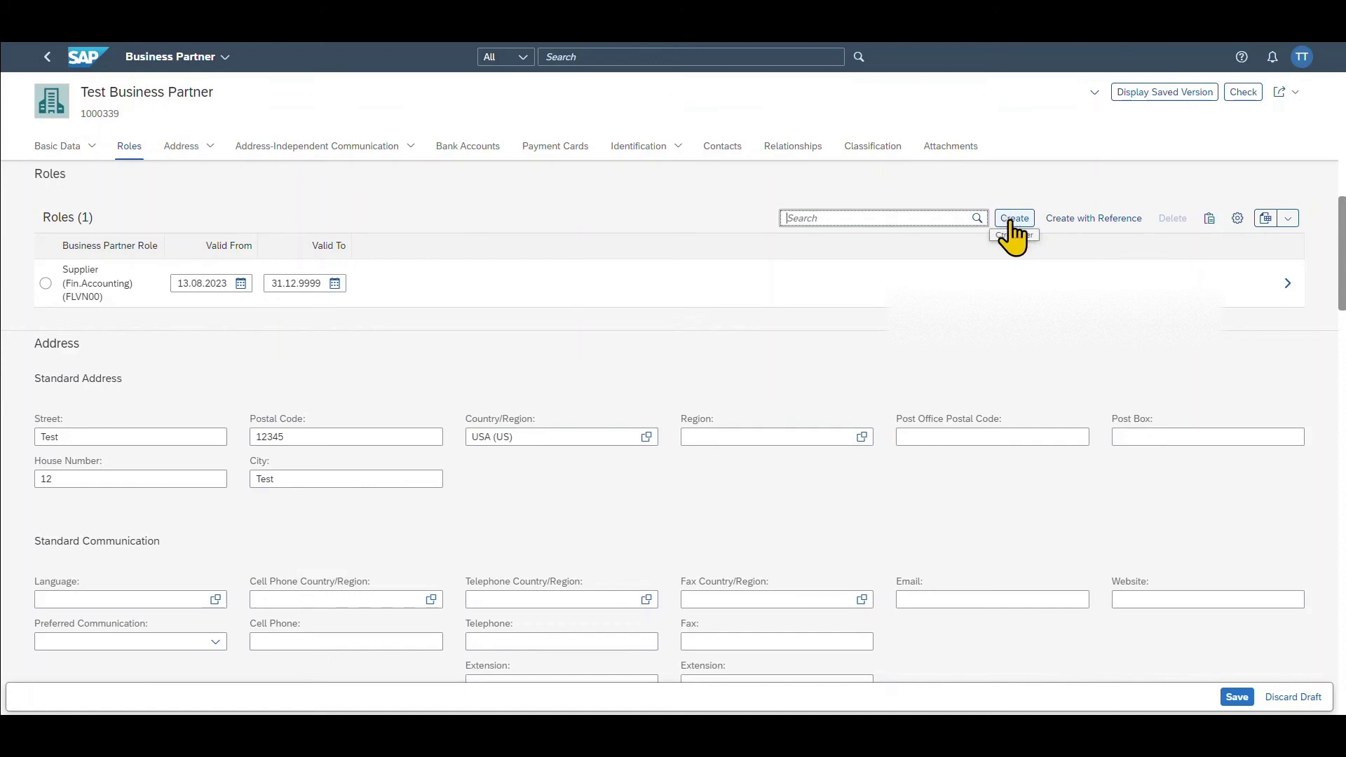
left_click(1012, 223)
left_click(151, 274)
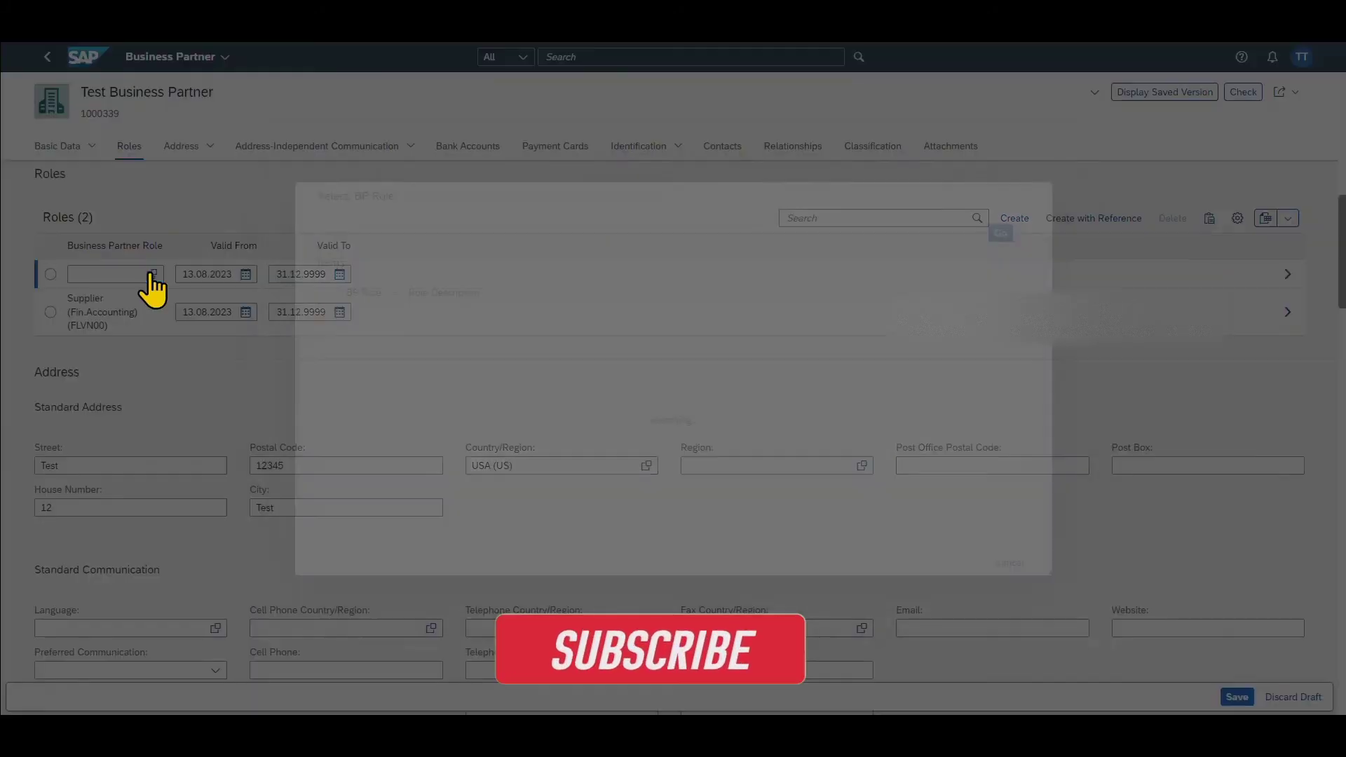
scroll(409, 378, "down", 5)
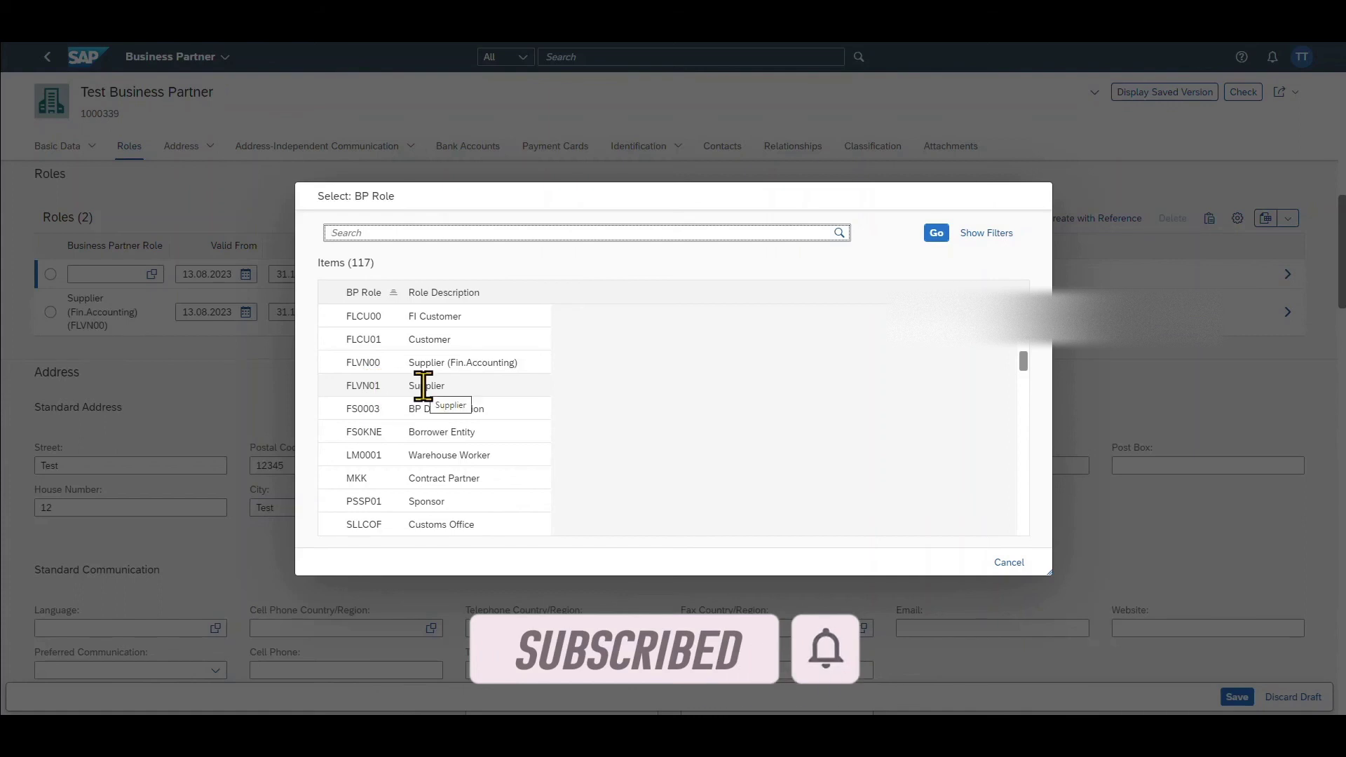
left_click(423, 386)
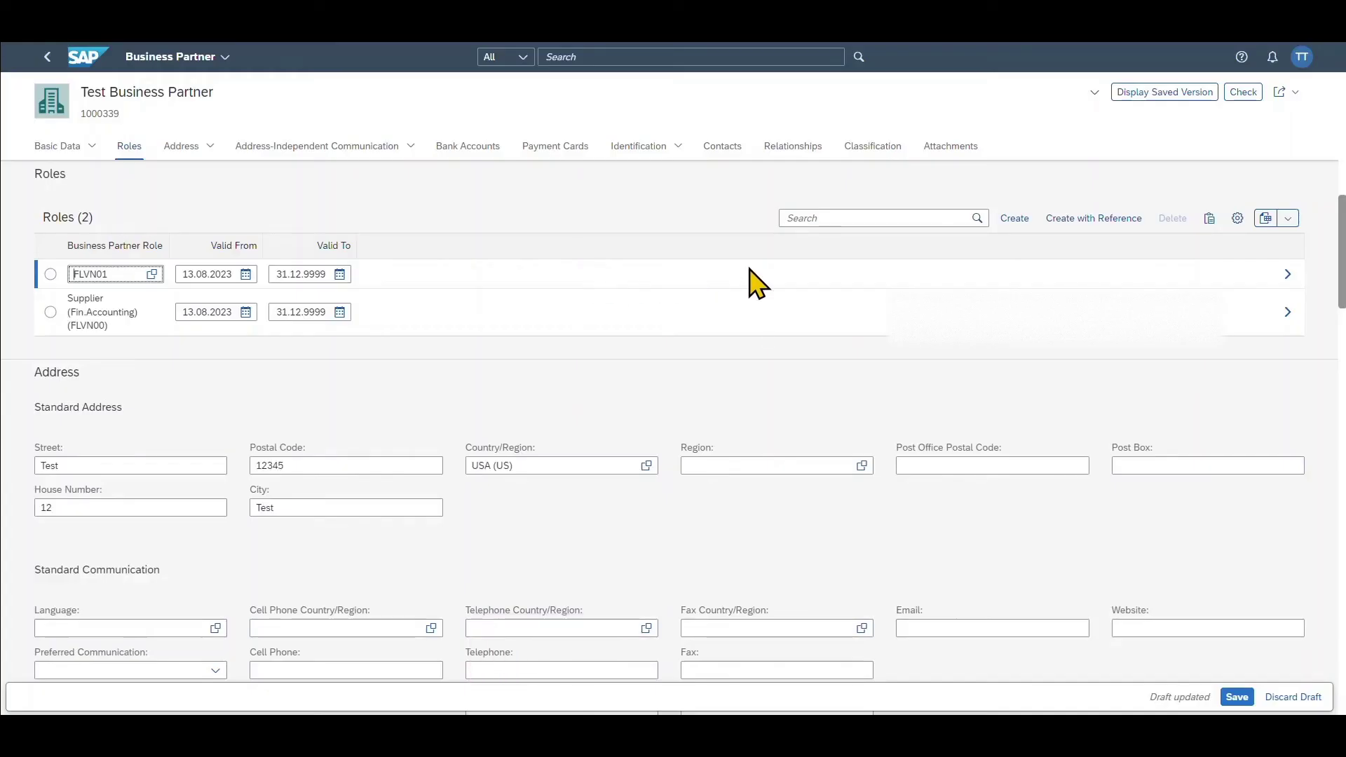
- Open the FLVN01 role details and start a new purchasing organization entry
left_click(1289, 275)
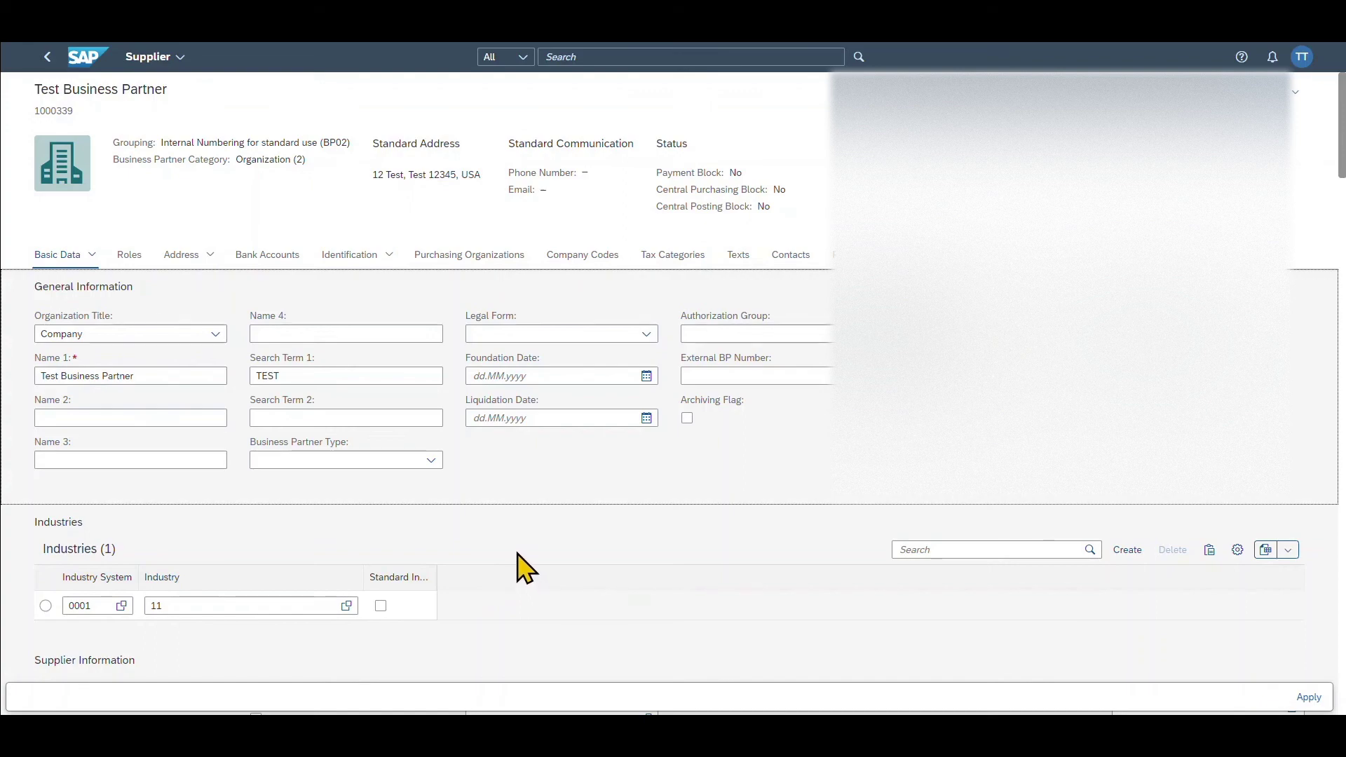
left_click(440, 256)
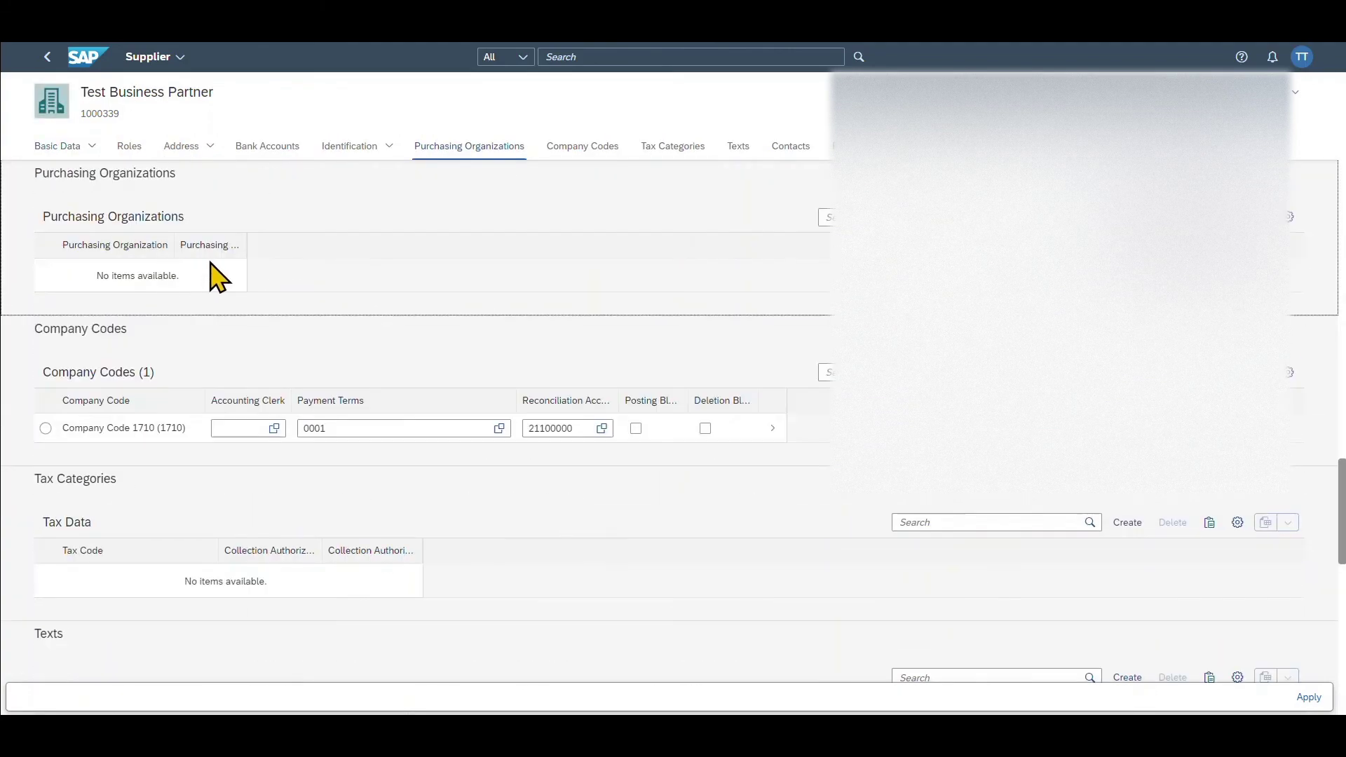
left_click(1094, 219)
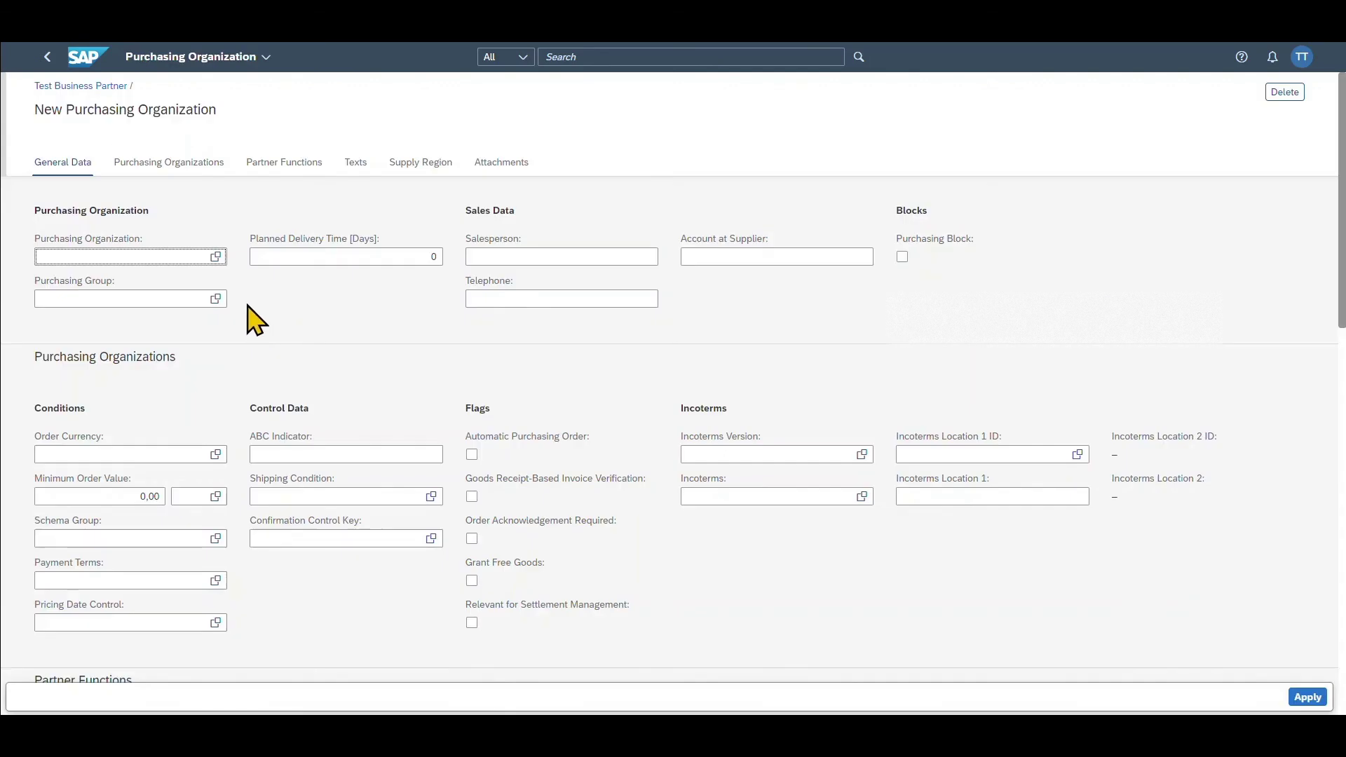
- Set purchasing organization 1710 with payment terms 0001 (payable immediately, due net), then review remaining sections
left_click(214, 258)
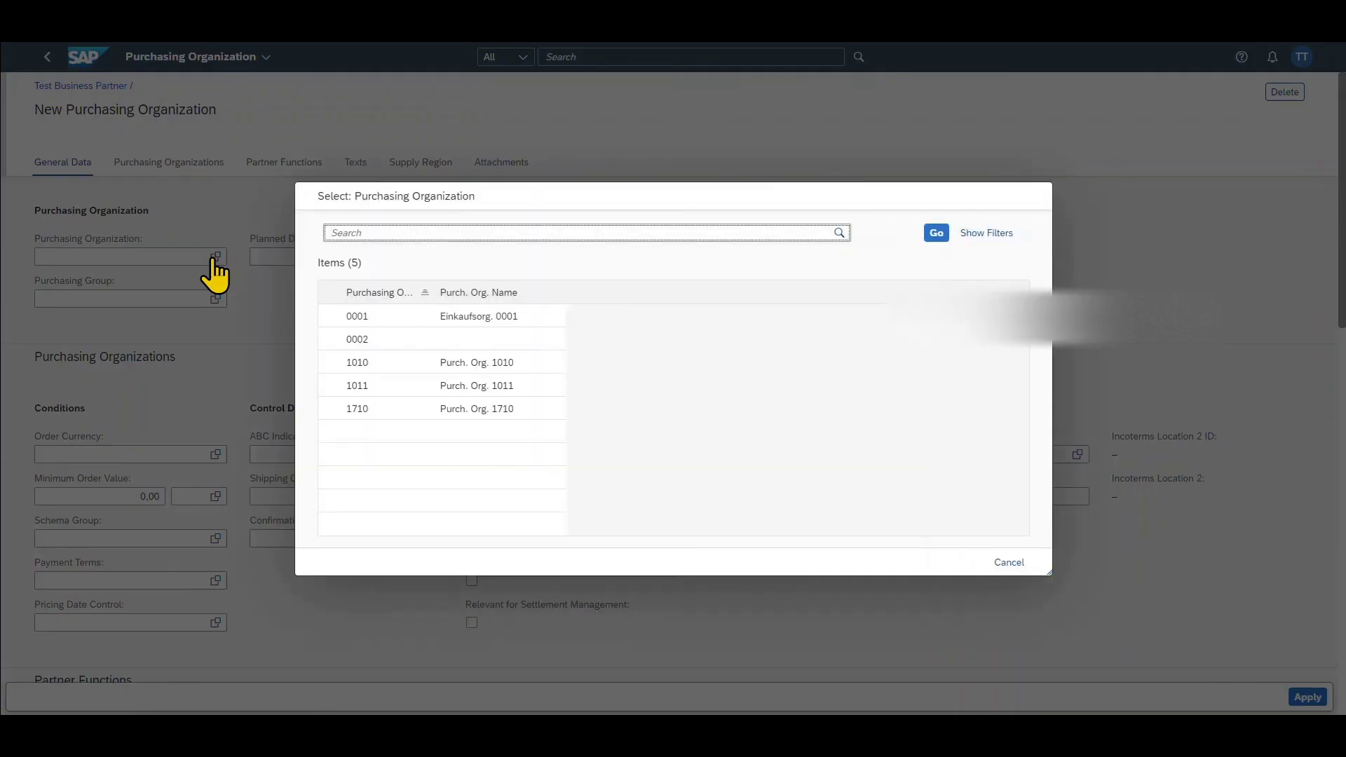
left_click(406, 410)
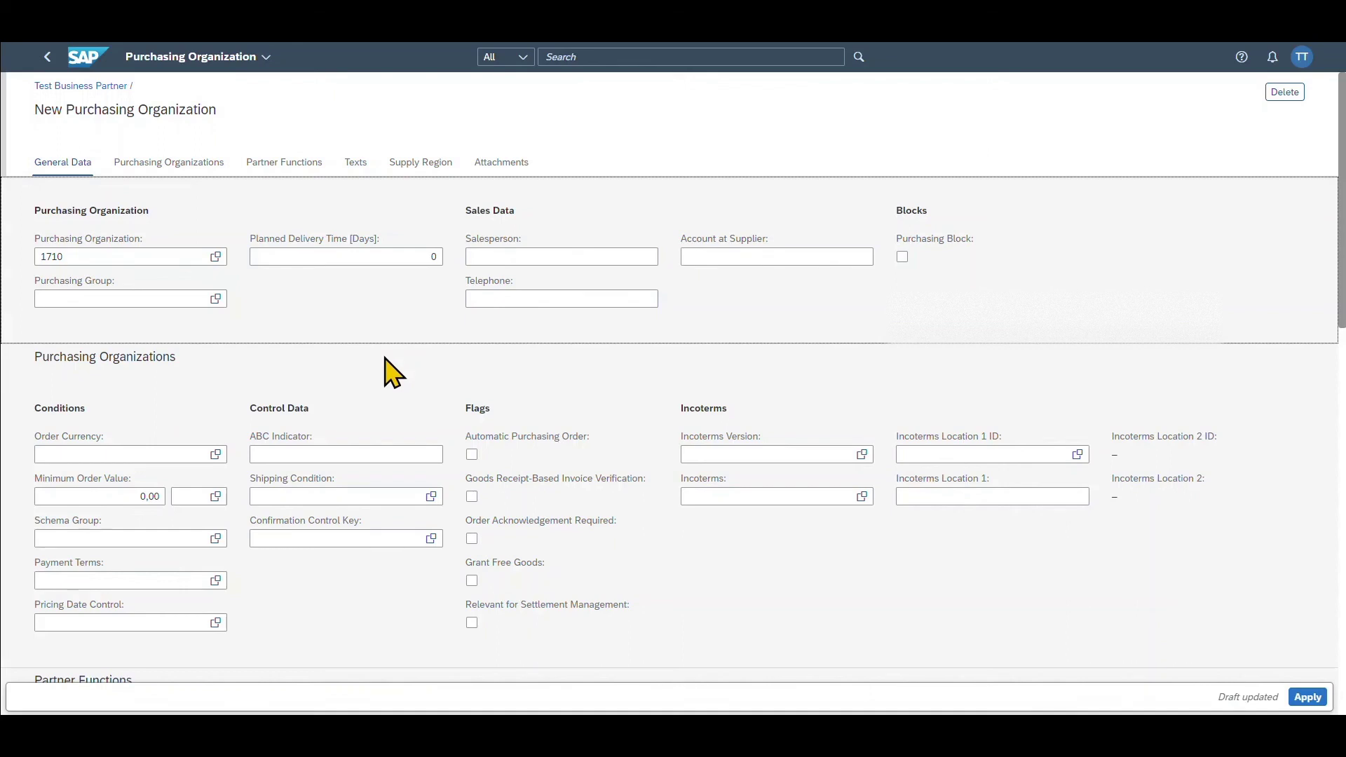
scroll(393, 372, "down", 1)
left_click(216, 510)
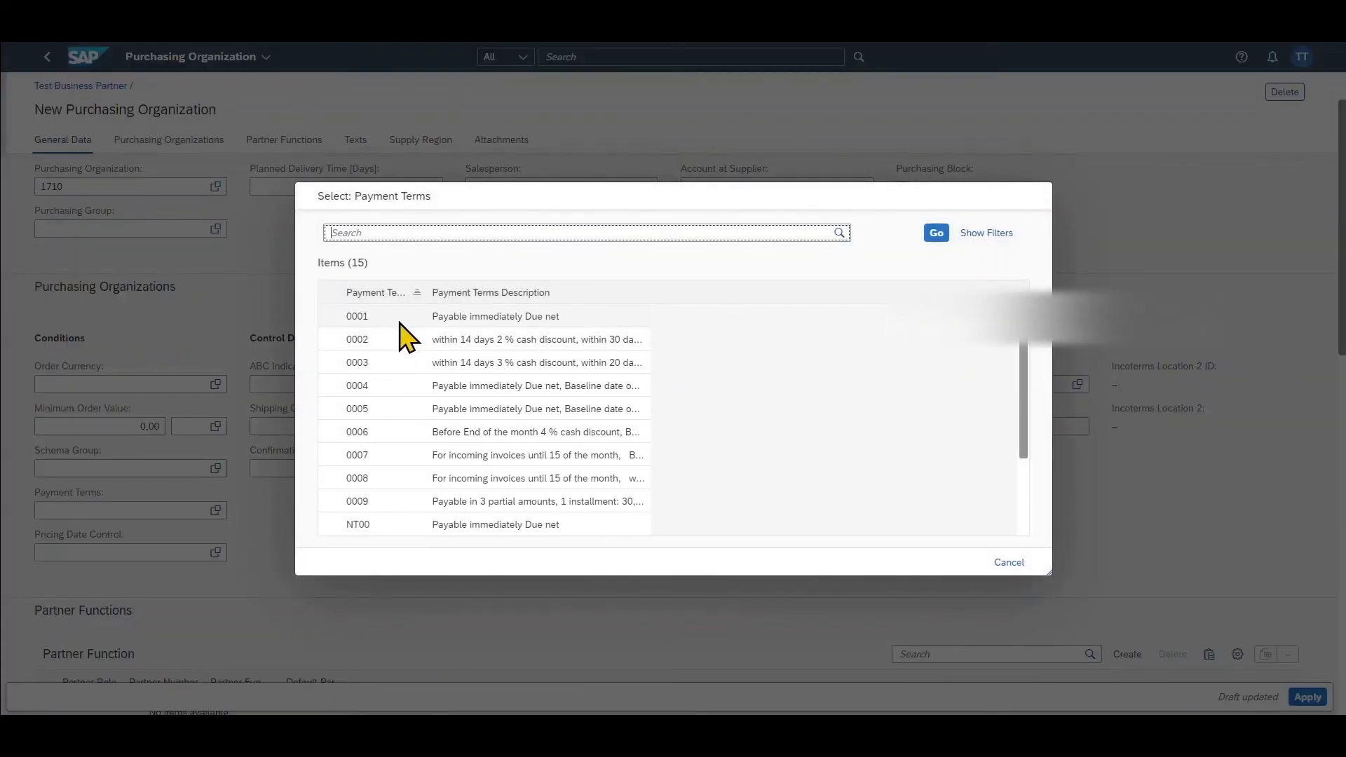
left_click(391, 324)
scroll(381, 502, "down", 2)
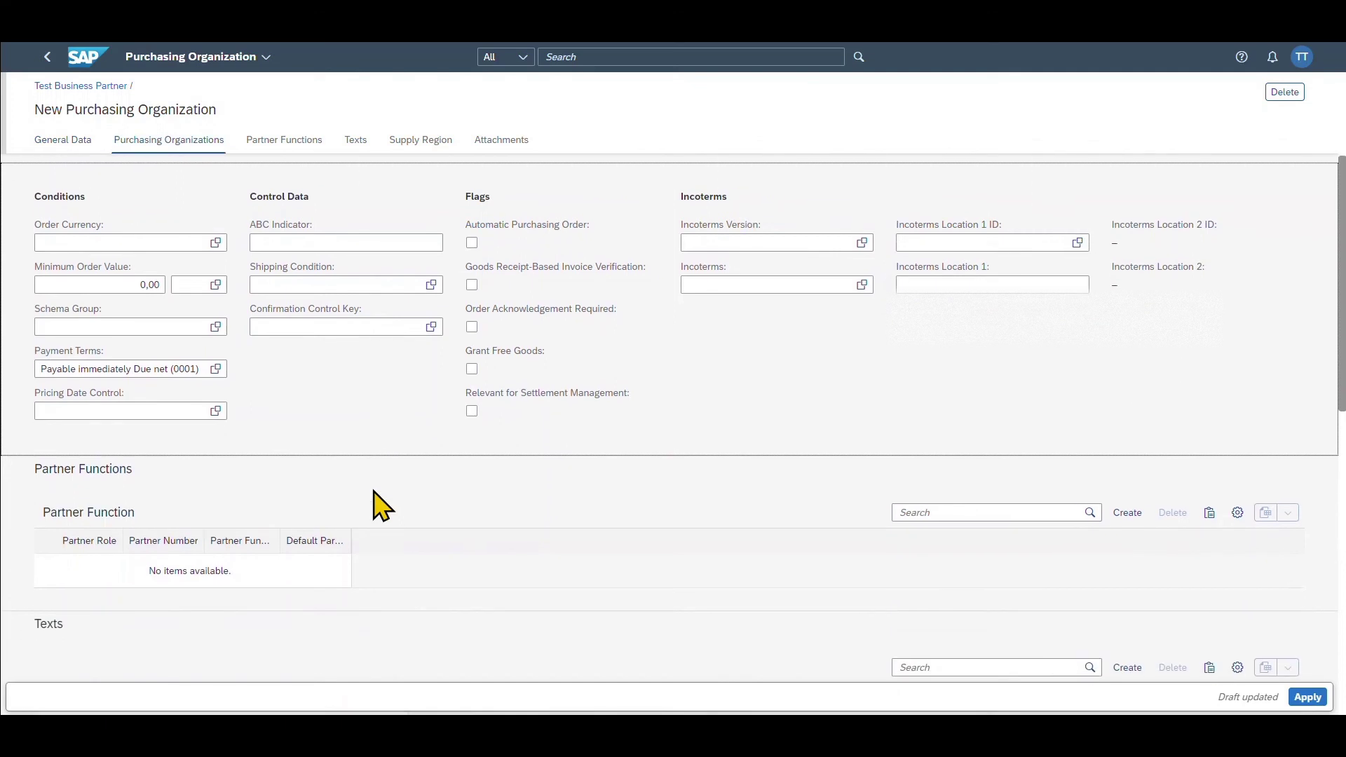
scroll(382, 506, "down", 1)
left_click(105, 398)
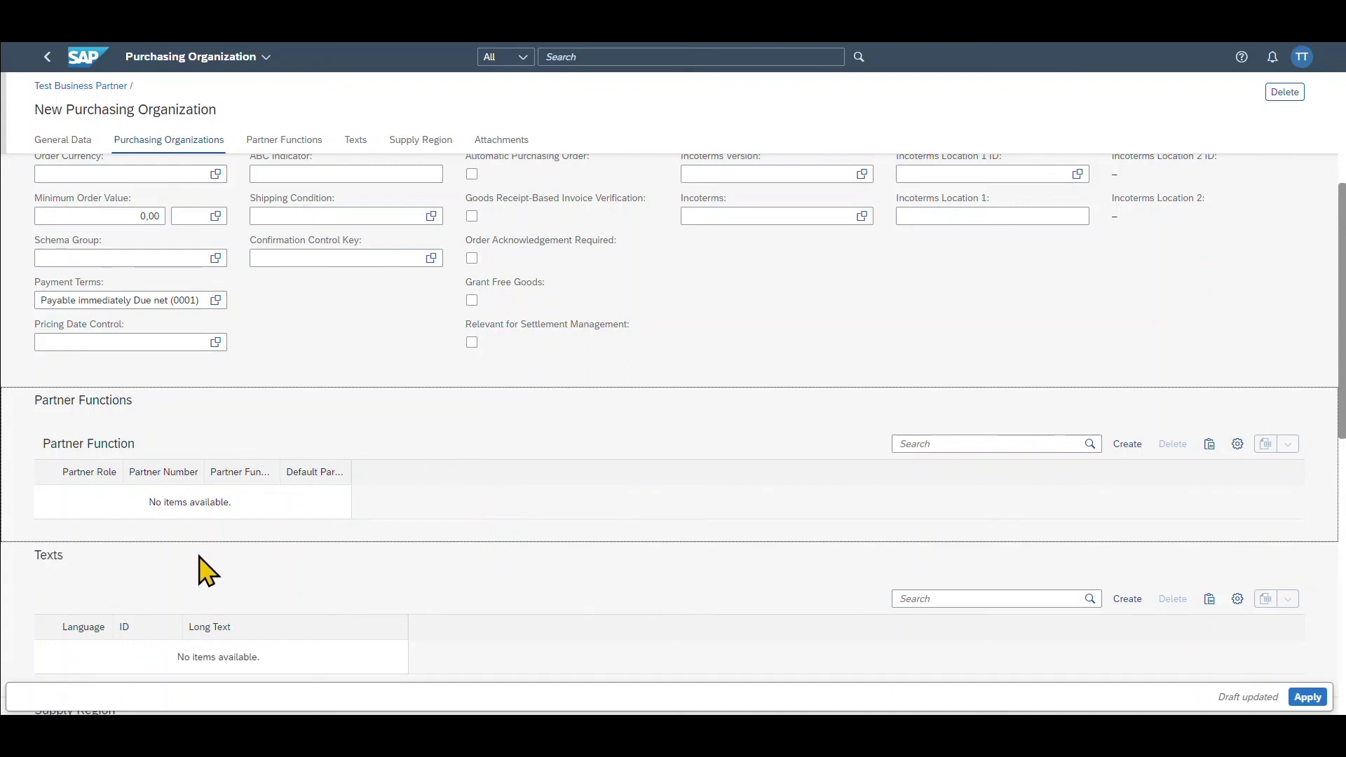
scroll(442, 568, "down", 5)
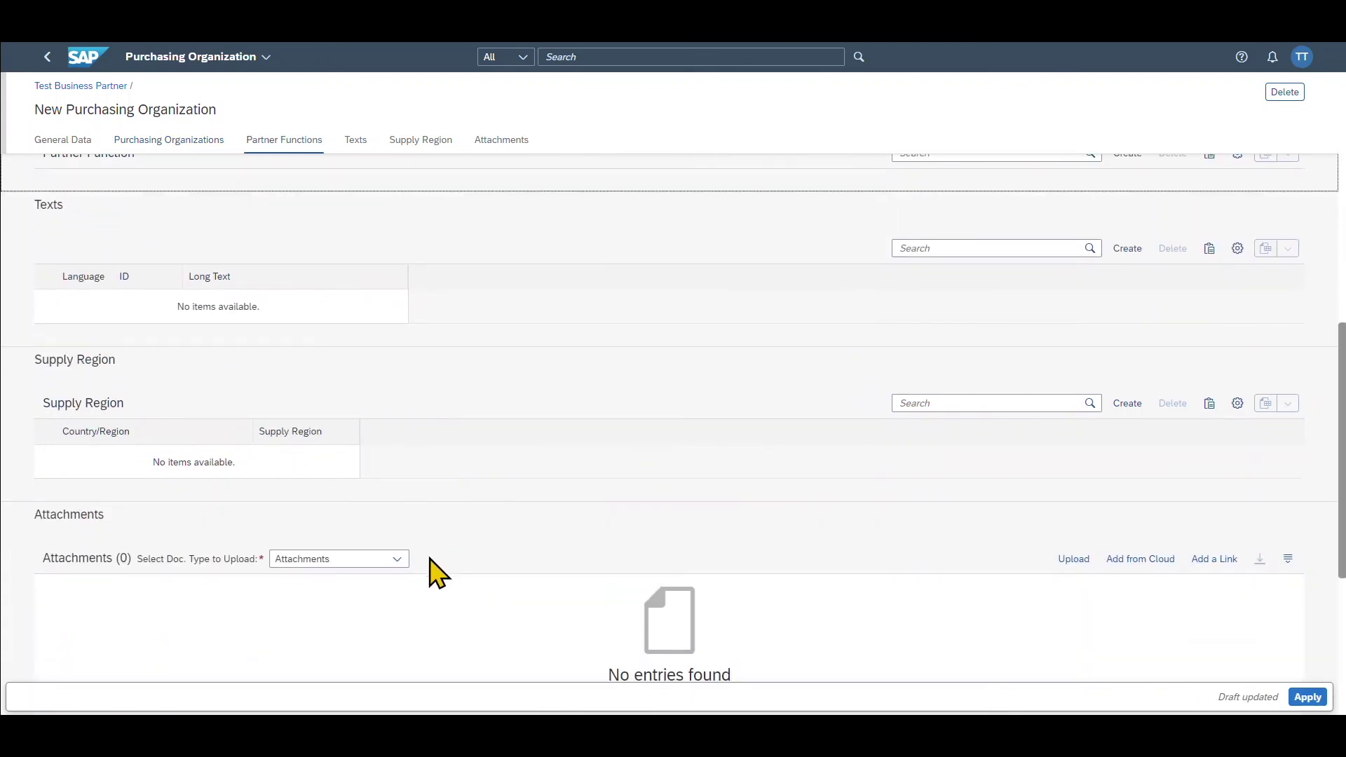
- Apply purchasing organization 1710 and supplier data, then review roles FLVN01 and FLVN00
left_click(1308, 697)
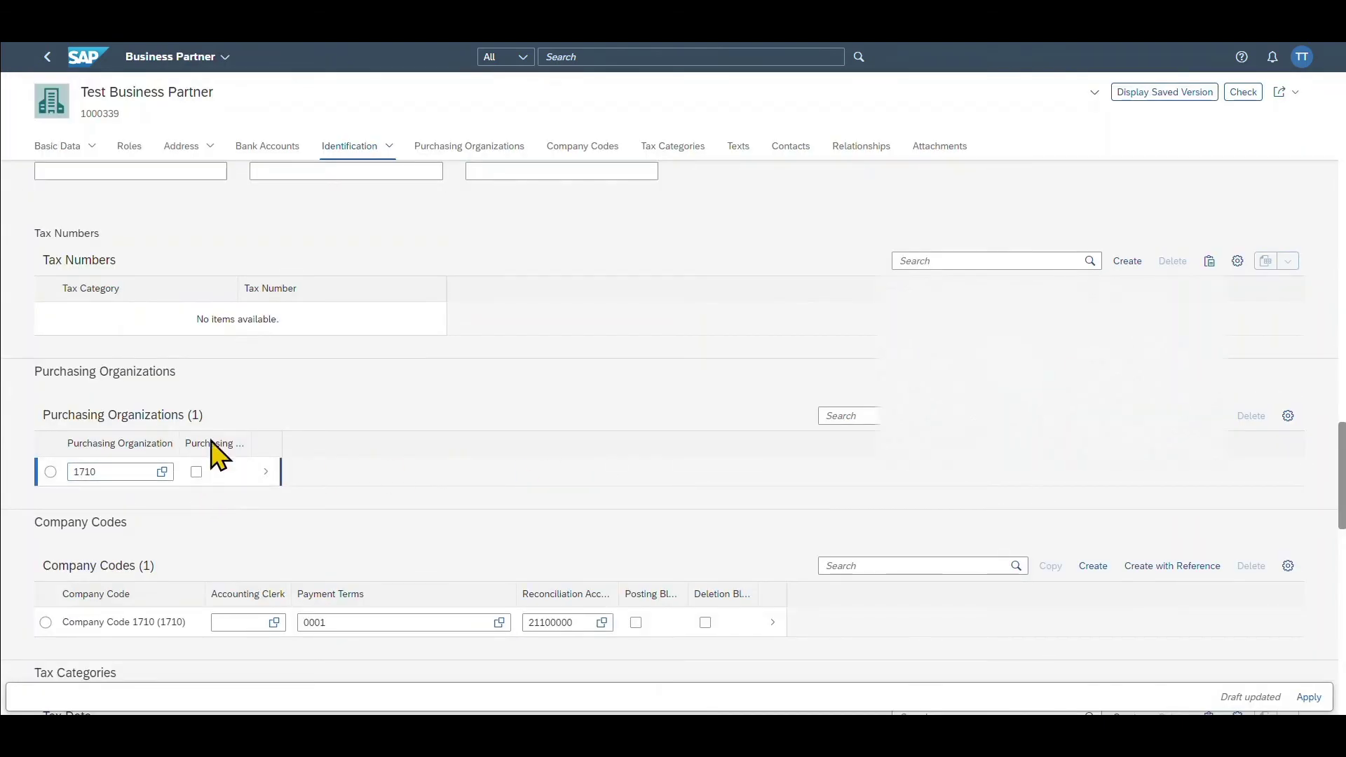
left_click(1308, 697)
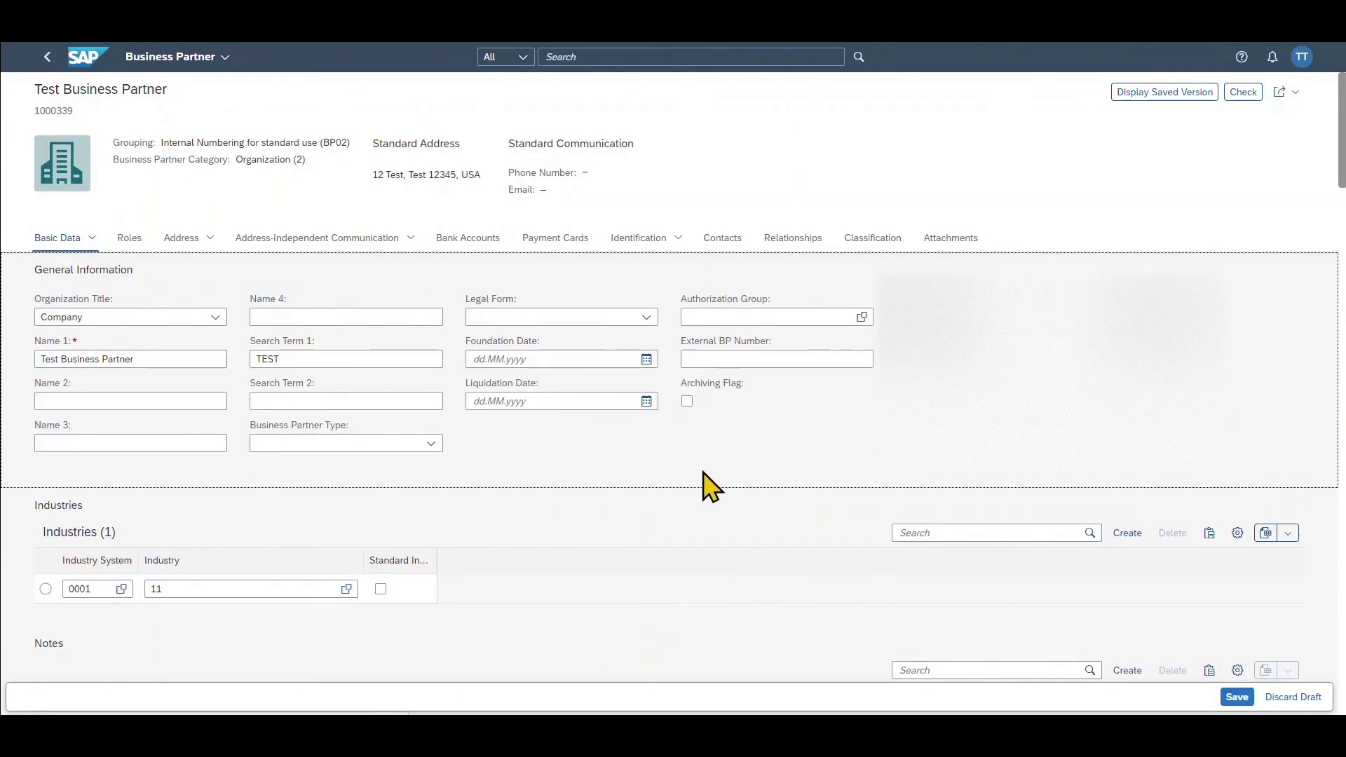
left_click(134, 242)
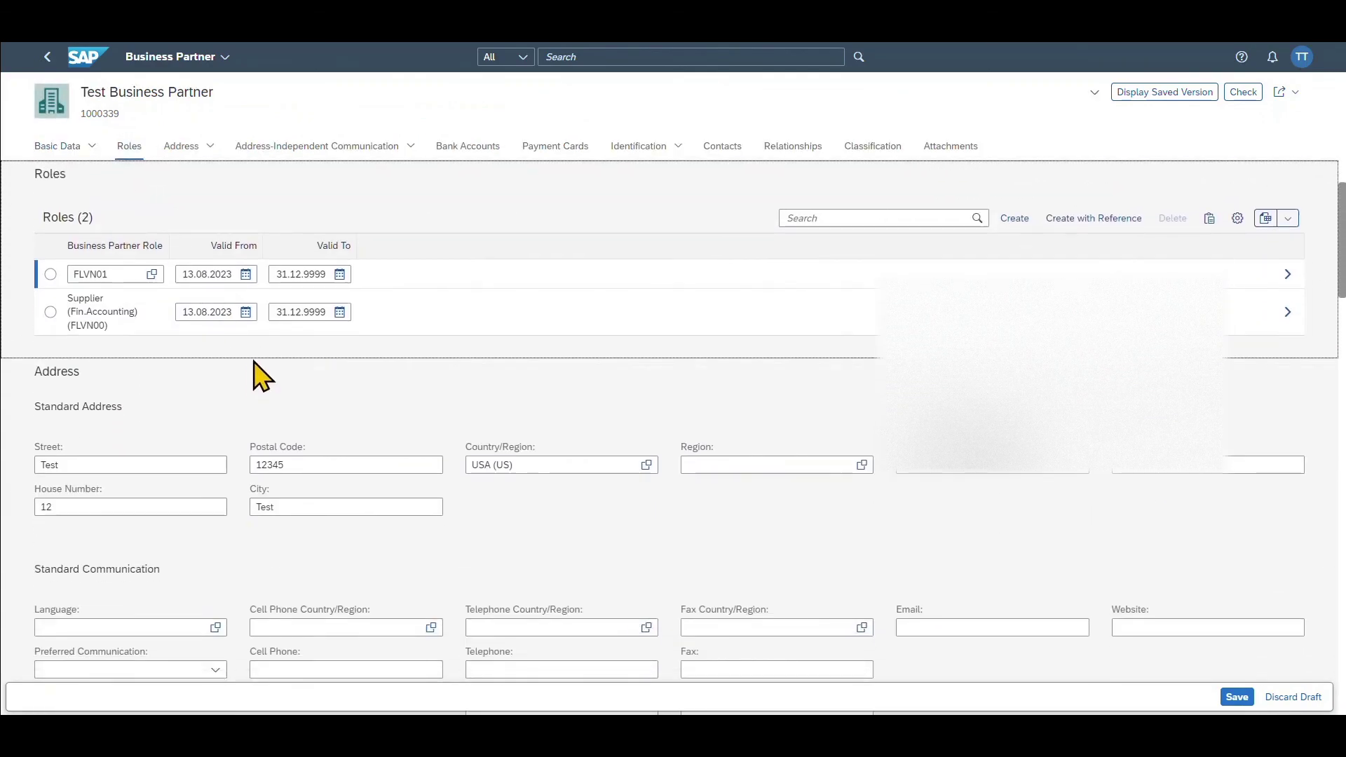
left_click(262, 376)
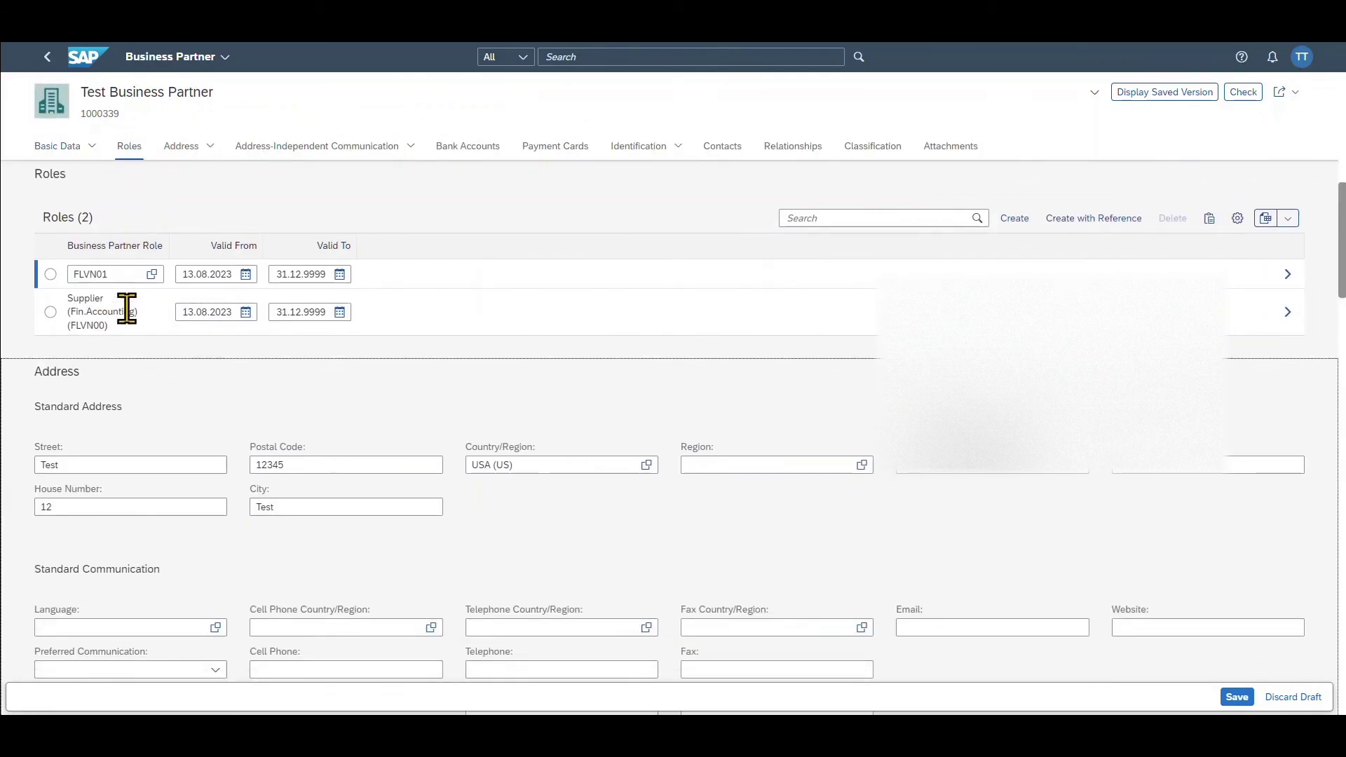
key("Tab")
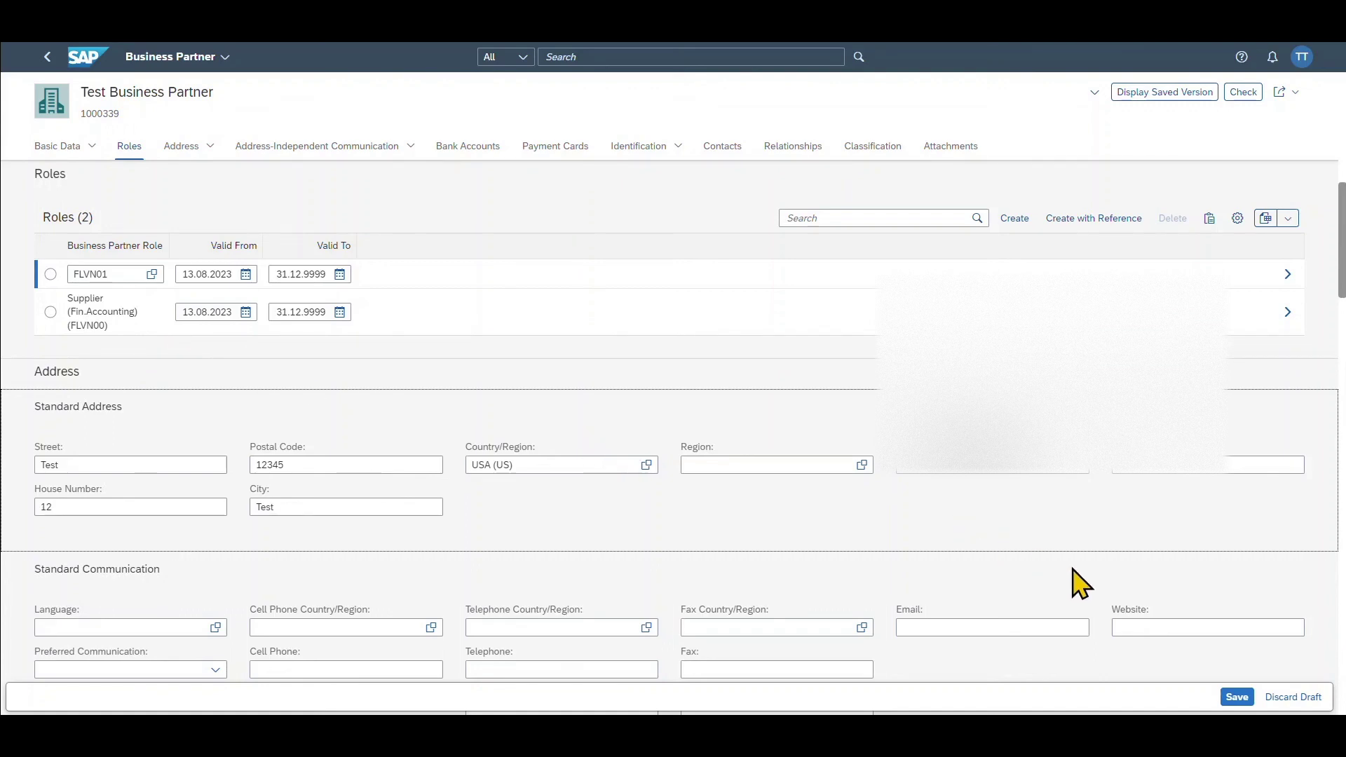
- Save Test Business Partner with supplier roles FLVN00 and FLVN01
left_click(1239, 697)
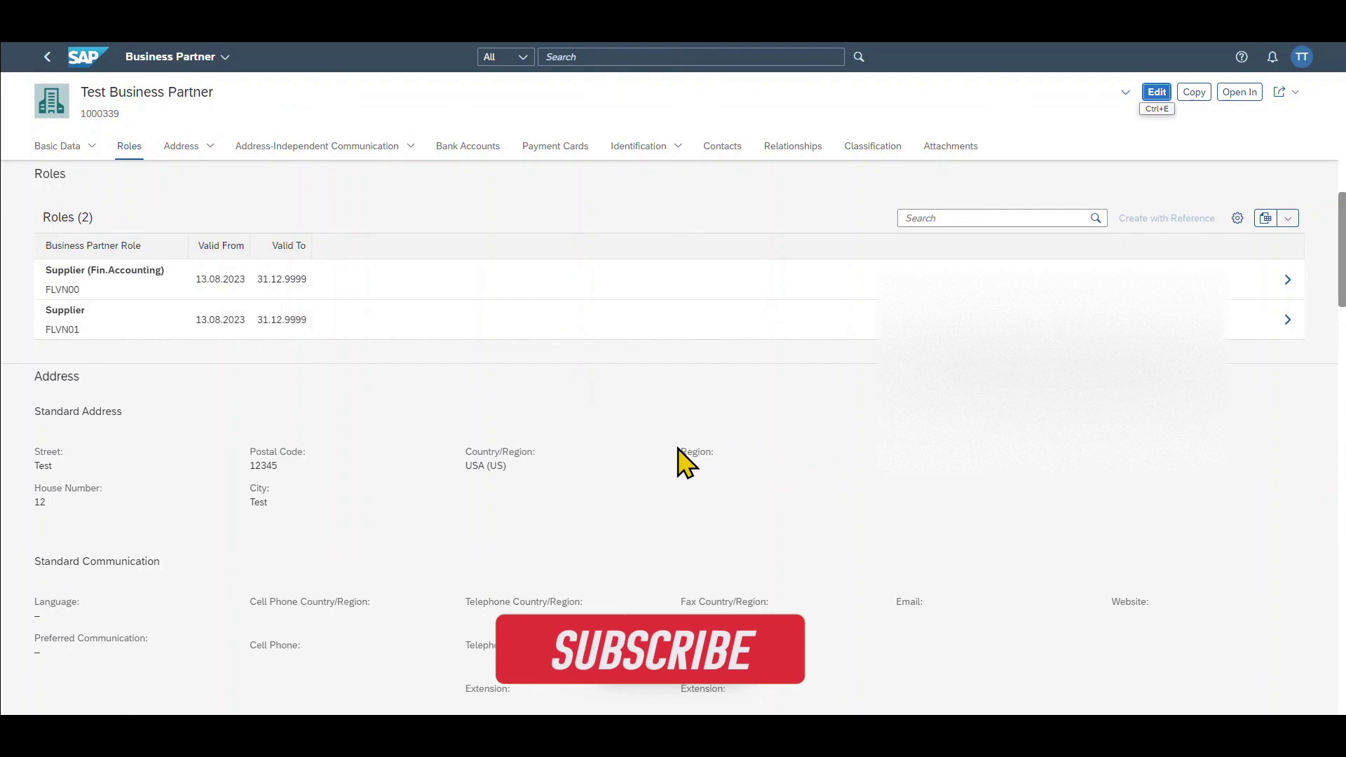